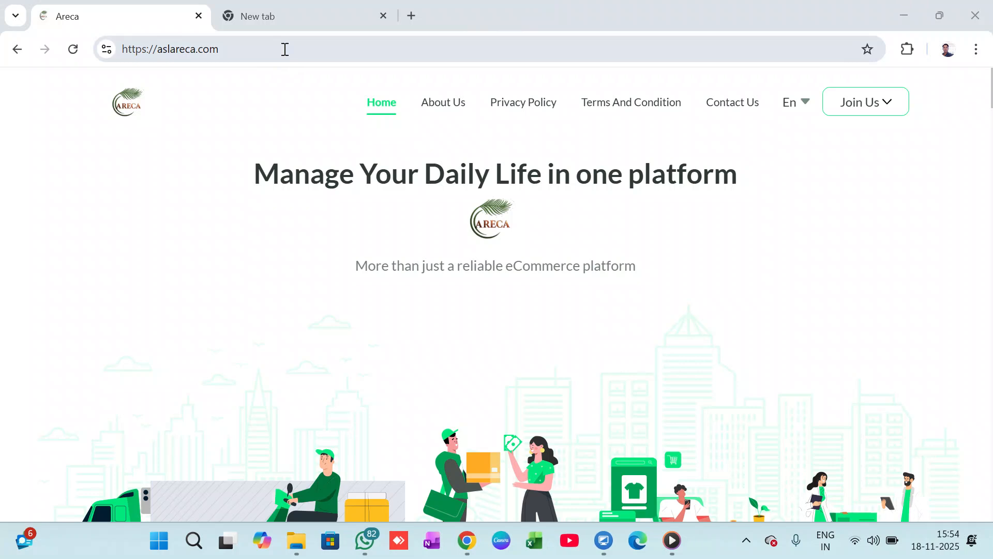
# Open the admin login page at aslareca.com/login/admin.
pyautogui.click(321, 50)
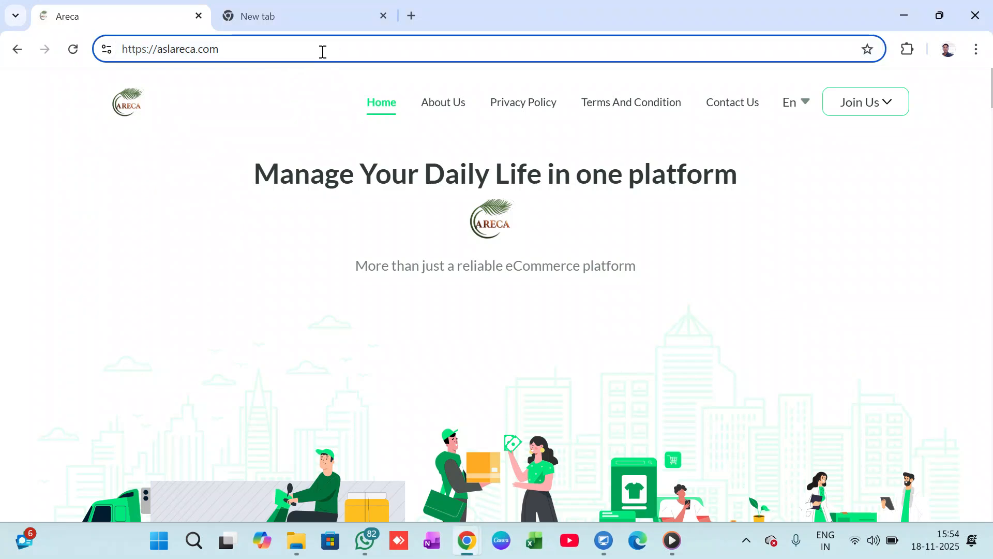
pyautogui.write('/')
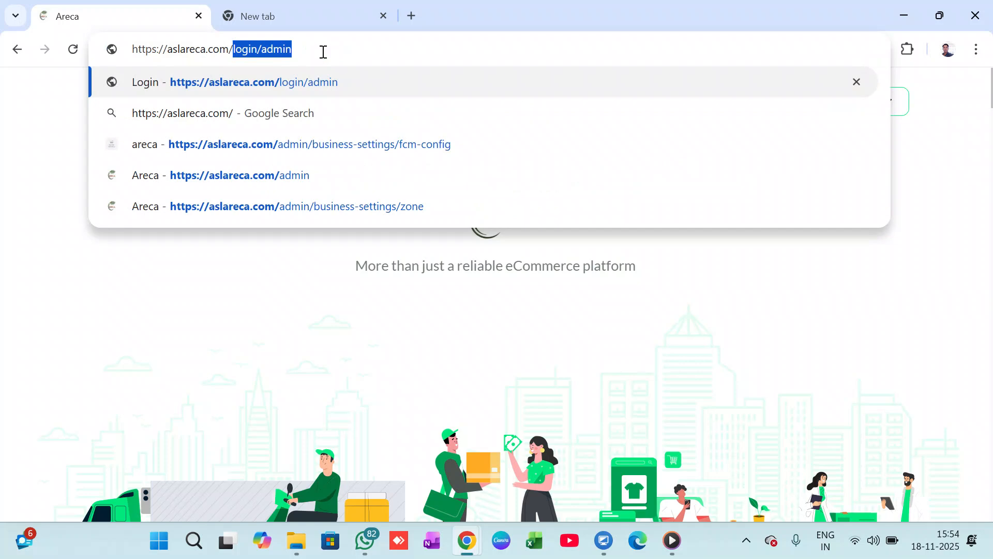
pyautogui.click(324, 52)
pyautogui.press('Return')
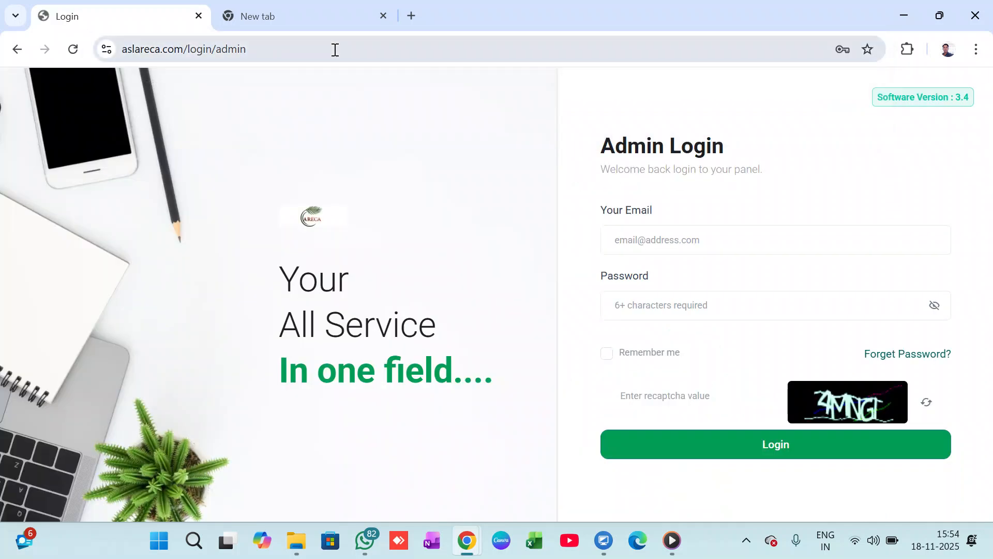
# Log in as admin with the saved email and password, entering the Windows PIN and a refreshed captcha, with Remember me enabled.
pyautogui.click(746, 239)
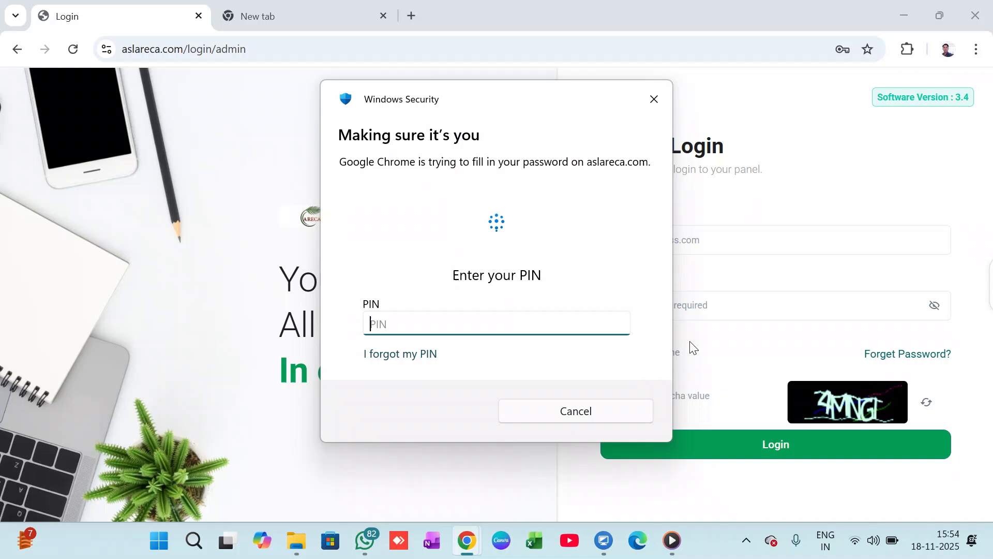
pyautogui.write('1')
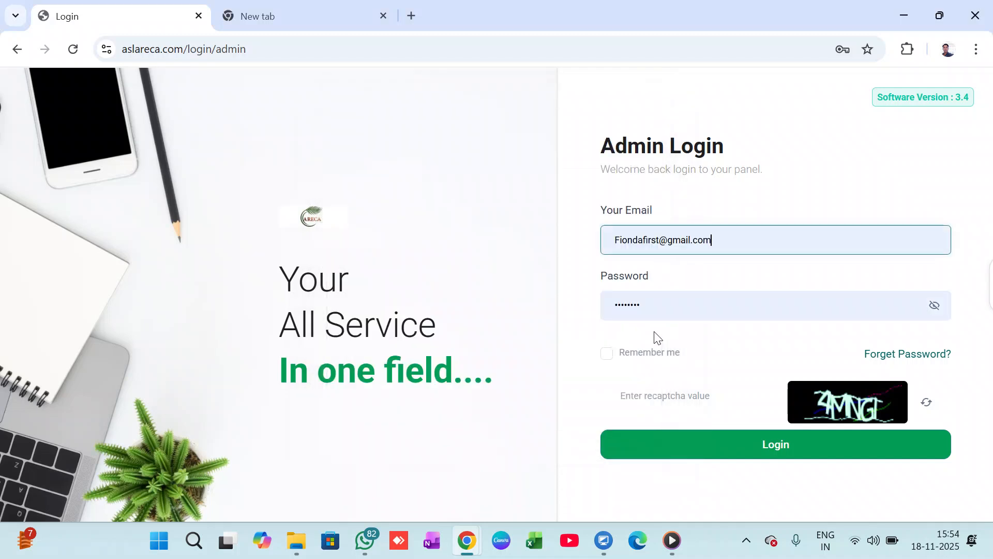
pyautogui.click(606, 355)
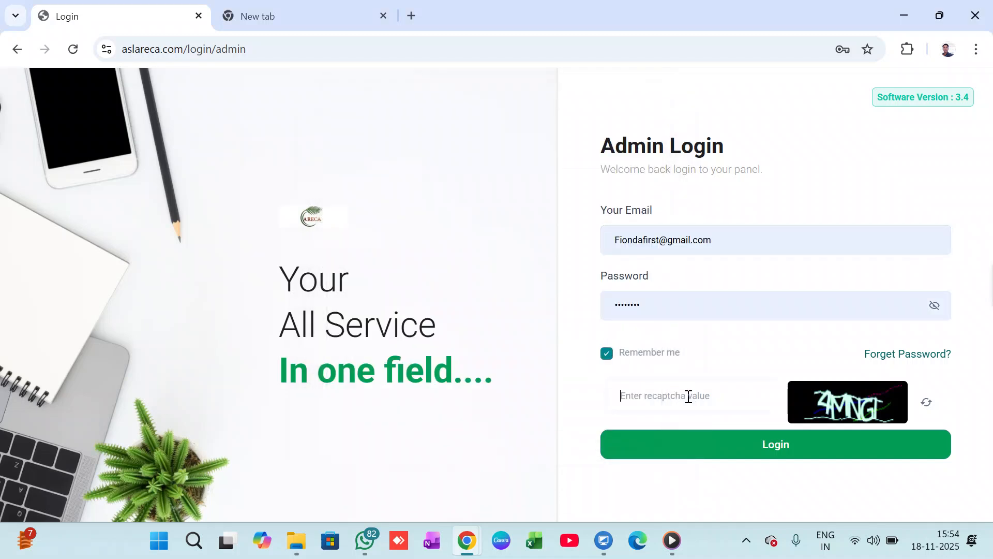
pyautogui.click(926, 405)
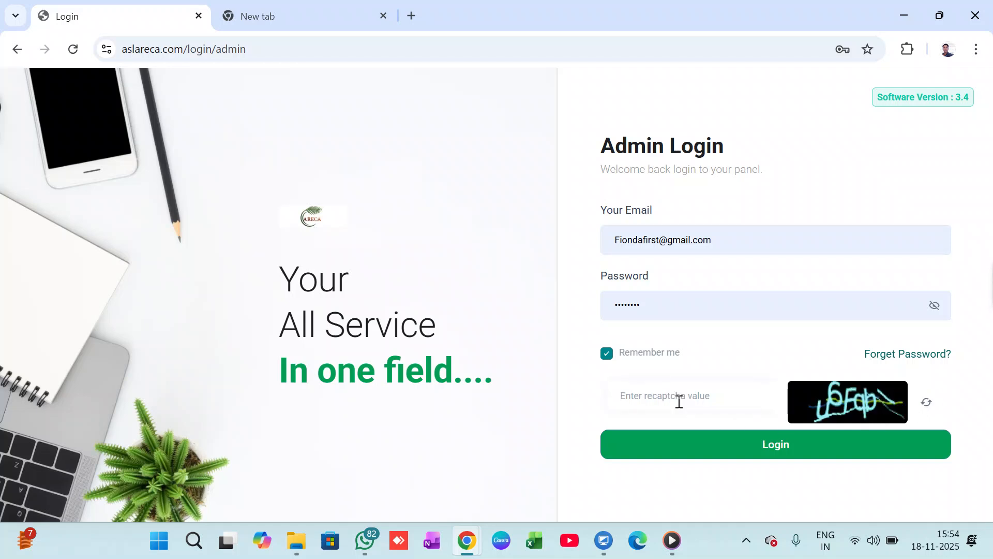
pyautogui.write('U6Fqb')
pyautogui.click(792, 445)
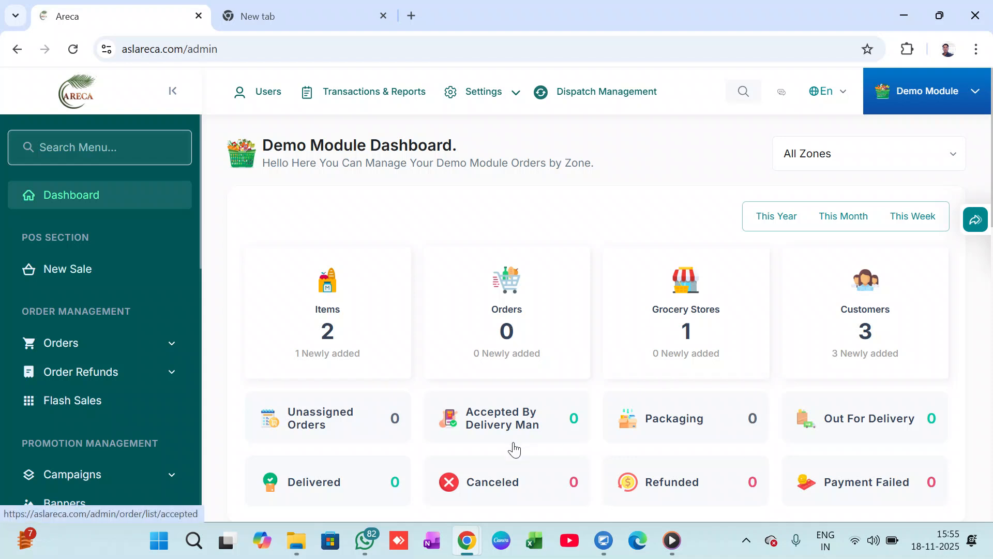
# Switch the admin dashboard from Demo Module to the Grocery module.
pyautogui.click(925, 97)
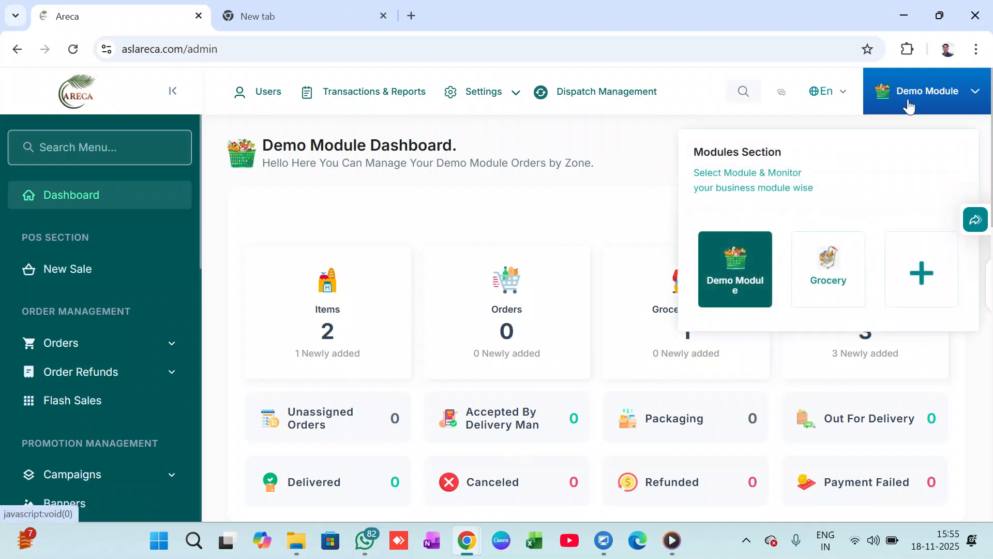
pyautogui.click(823, 264)
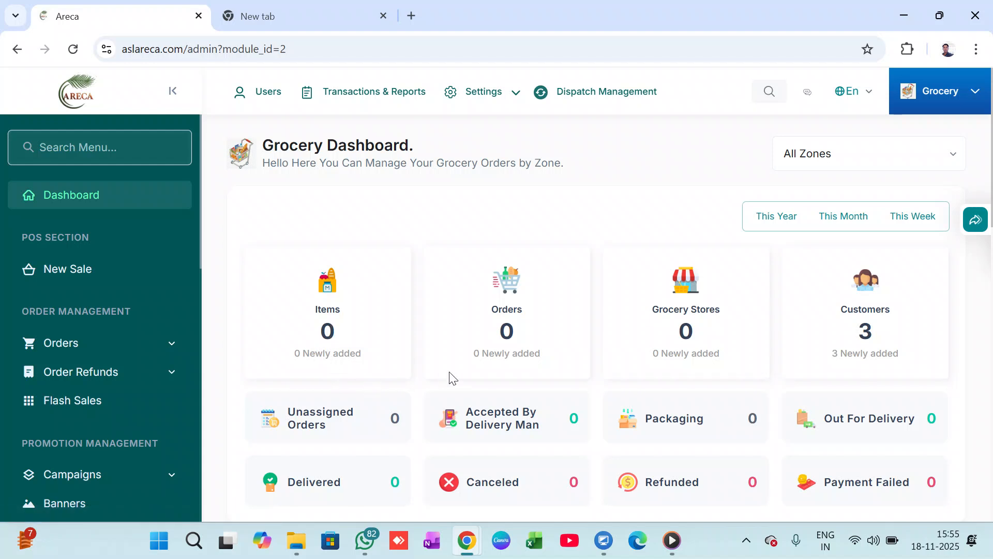
# Review the Grocery dashboard's order statistics, gross sale chart, user statistics and top store, item and customer sections.
pyautogui.scroll(-1, 453, 378)
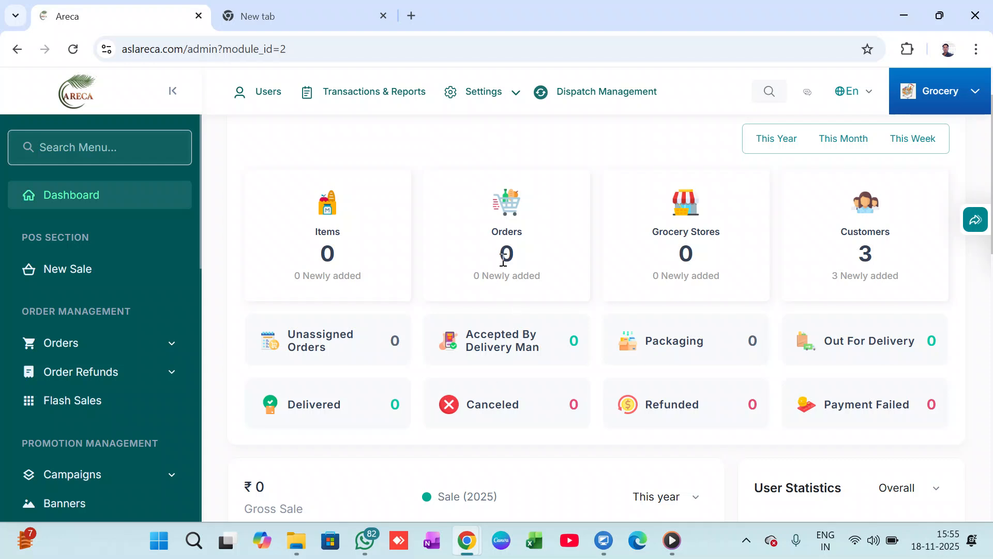
pyautogui.scroll(-1, 569, 357)
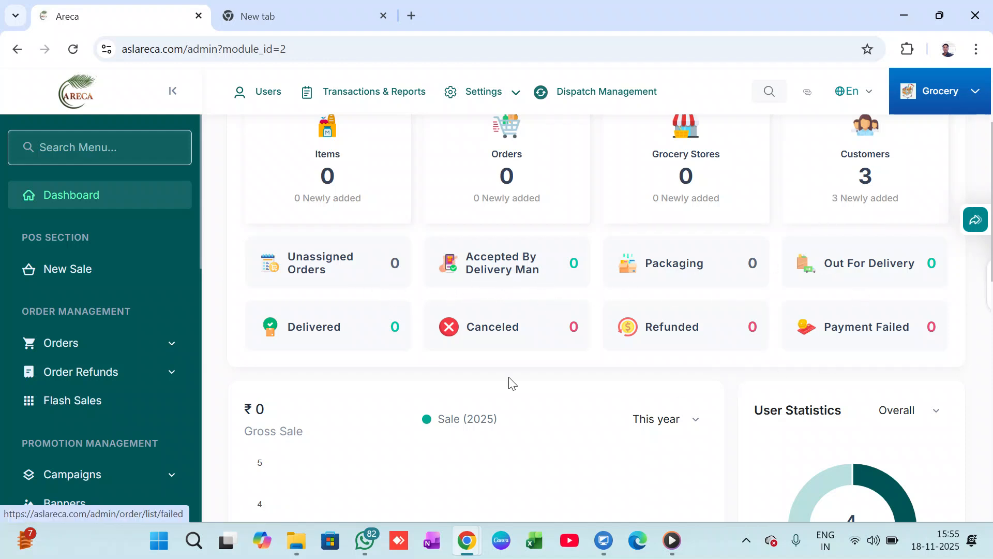
pyautogui.scroll(-1, 458, 352)
pyautogui.scroll(-4, 457, 351)
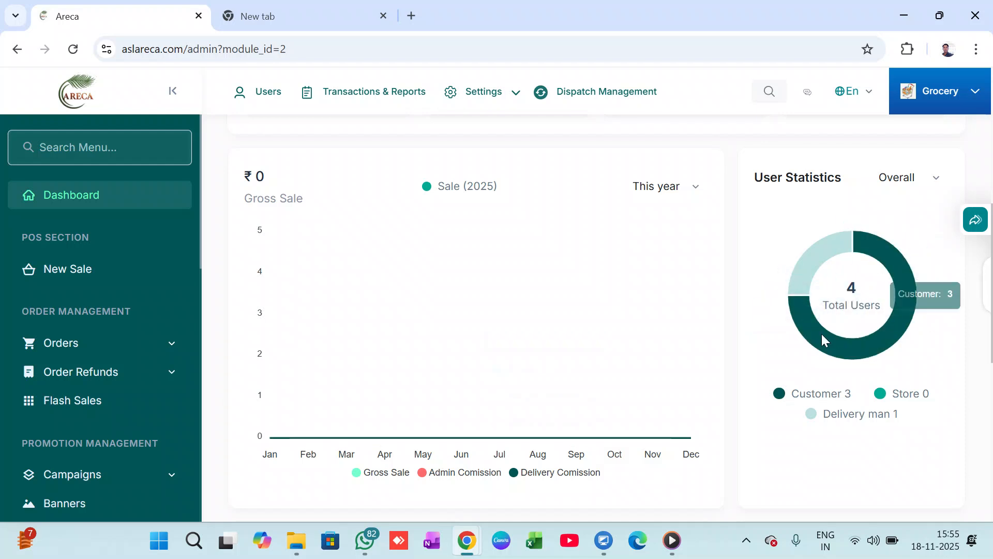
pyautogui.scroll(-4, 554, 328)
pyautogui.scroll(-4, 554, 334)
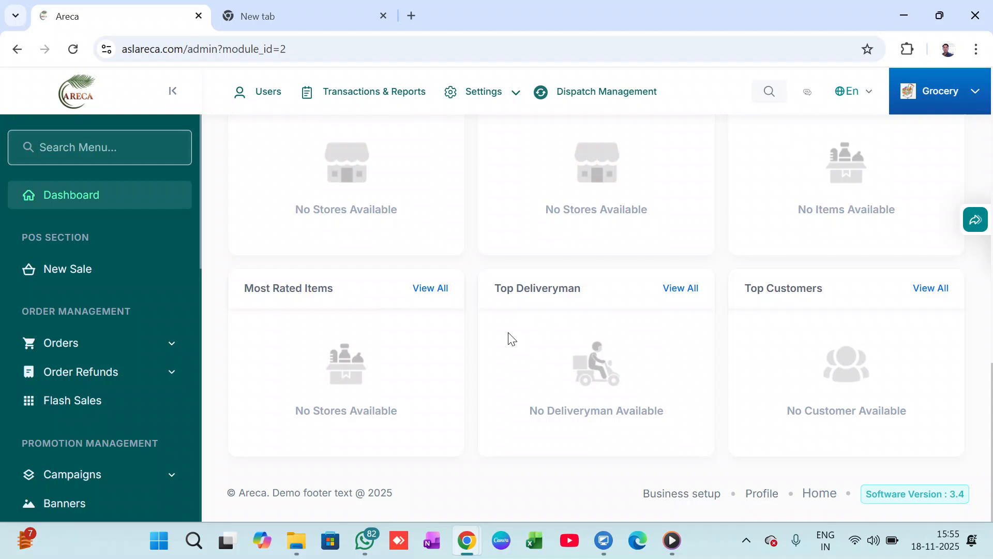
pyautogui.scroll(7, 548, 358)
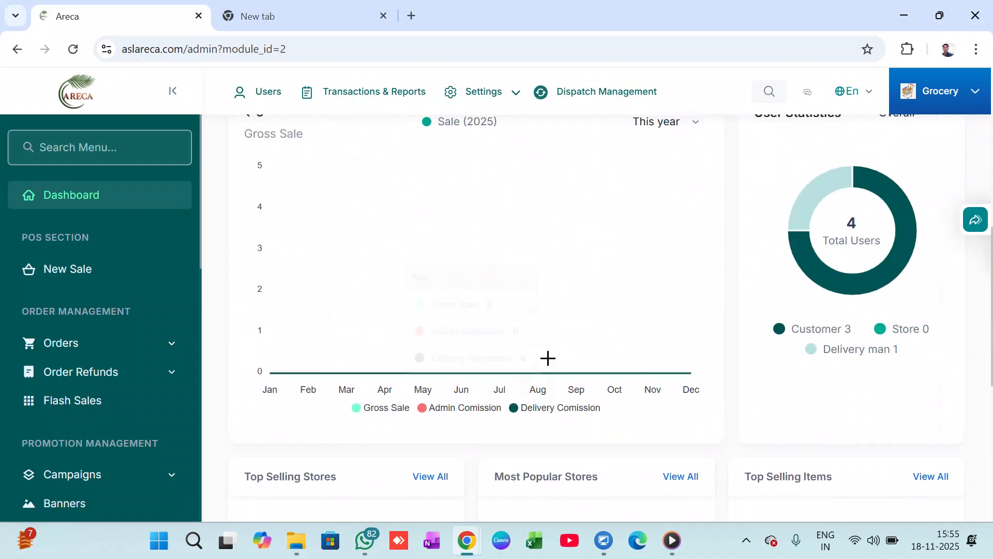
pyautogui.scroll(8, 548, 358)
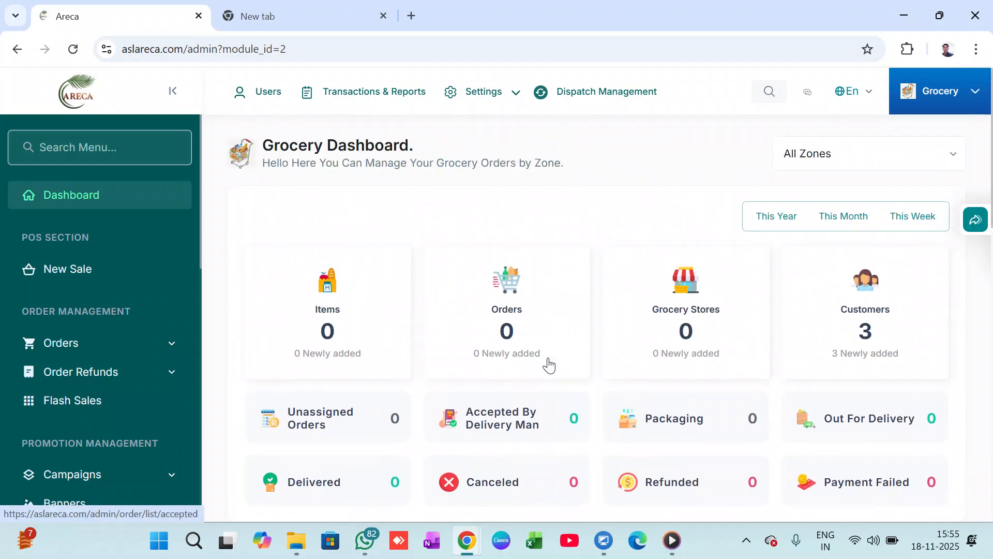
# Open the New Sale page and check the store and category choices in the Product Section.
pyautogui.click(75, 270)
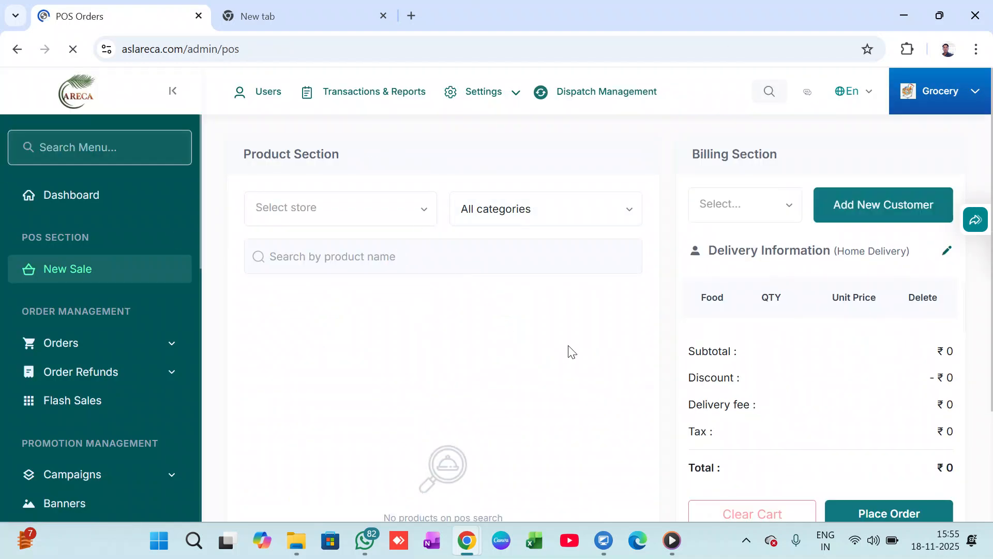
pyautogui.click(404, 199)
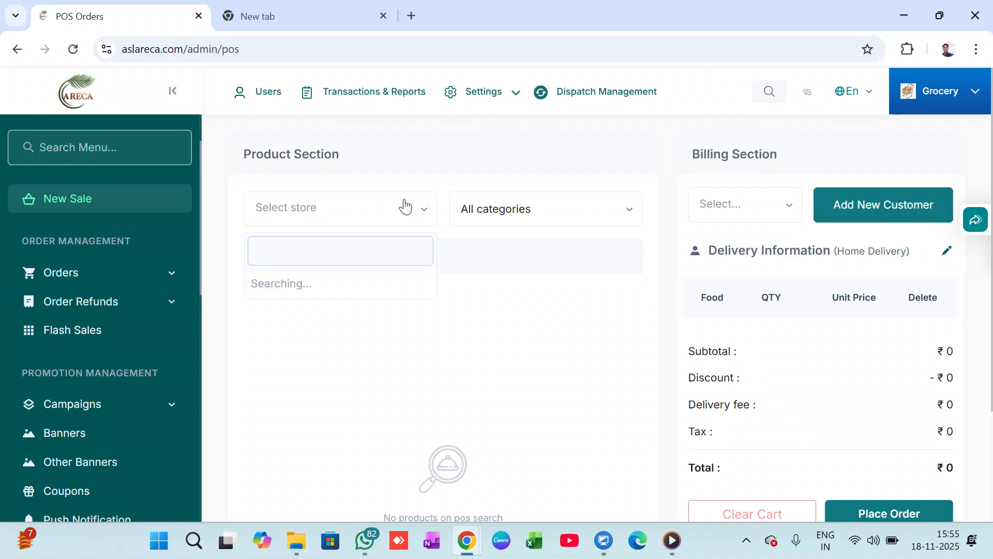
pyautogui.click(523, 207)
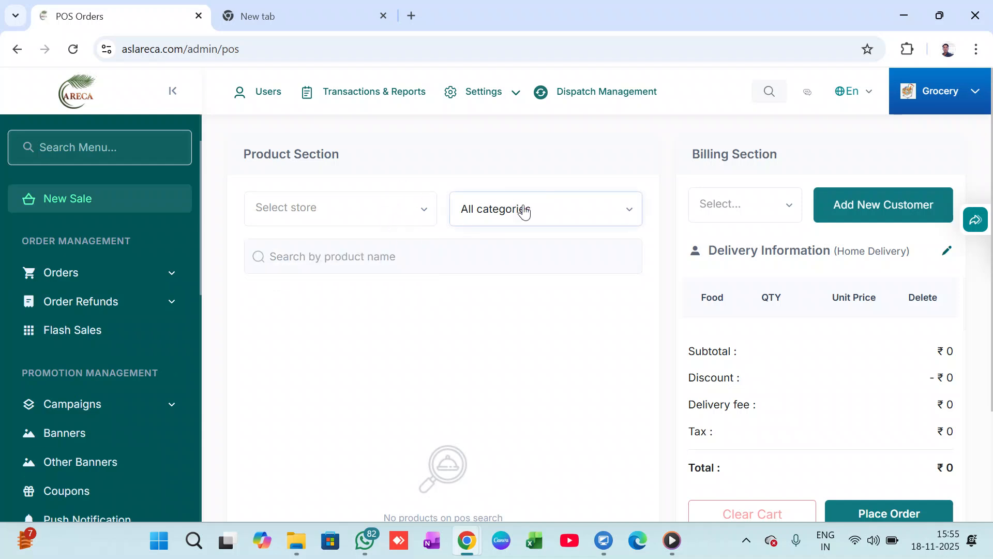
pyautogui.click(526, 209)
# Look through the order, promotion, product and store management options, and recheck the category choices for a new sale.
pyautogui.scroll(-3, 119, 315)
pyautogui.scroll(4, 121, 314)
pyautogui.scroll(-2, 121, 315)
pyautogui.scroll(-3, 121, 315)
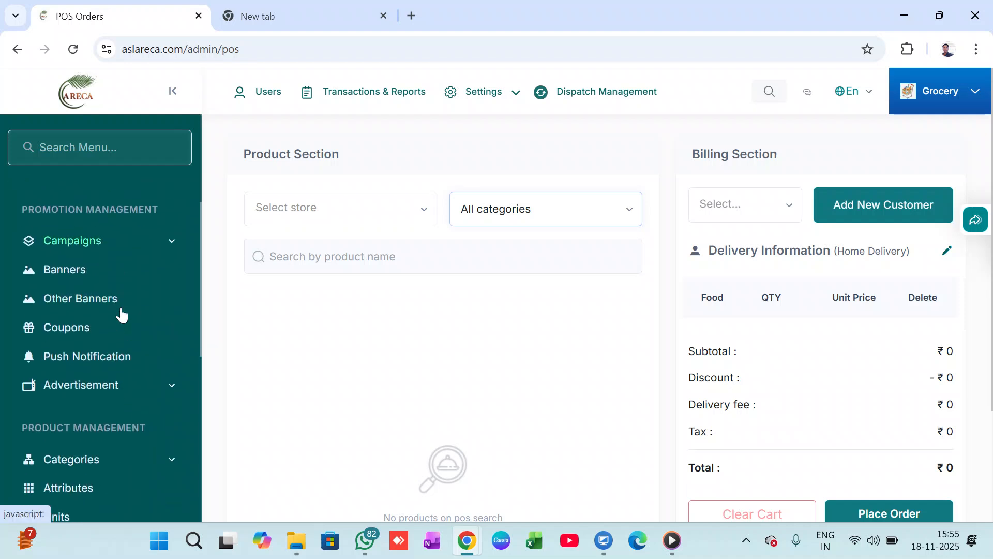
pyautogui.scroll(-3, 122, 315)
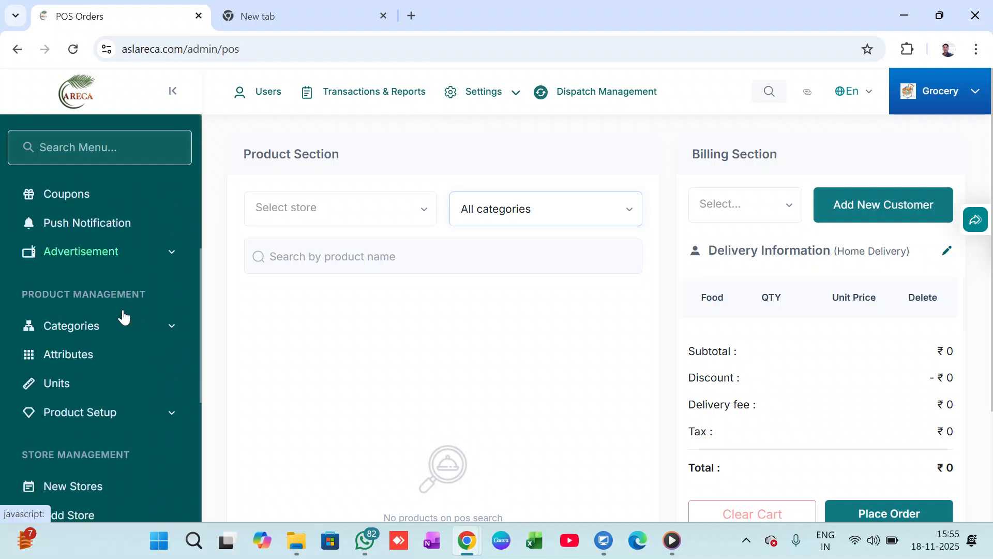
pyautogui.scroll(8, 131, 332)
pyautogui.scroll(1, 131, 333)
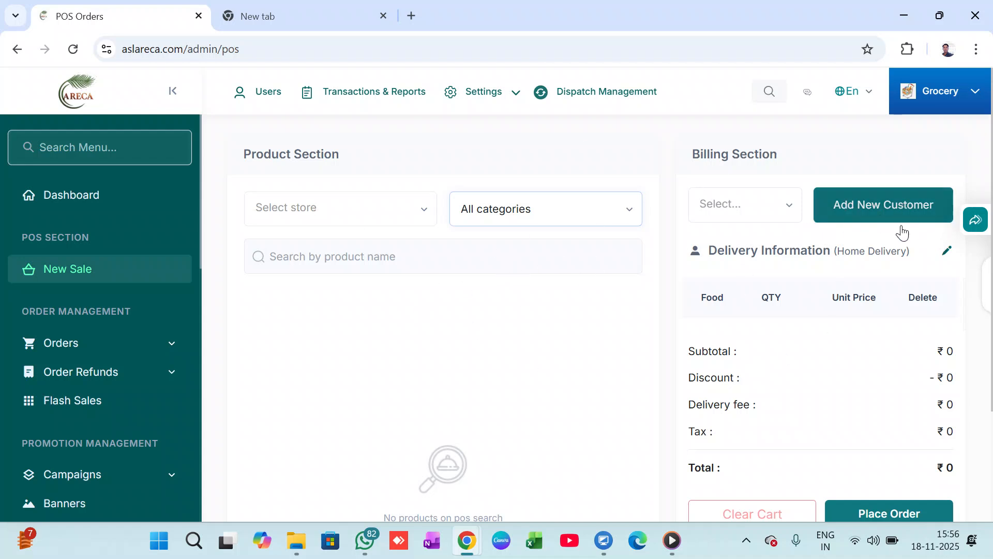
pyautogui.click(629, 206)
pyautogui.click(613, 207)
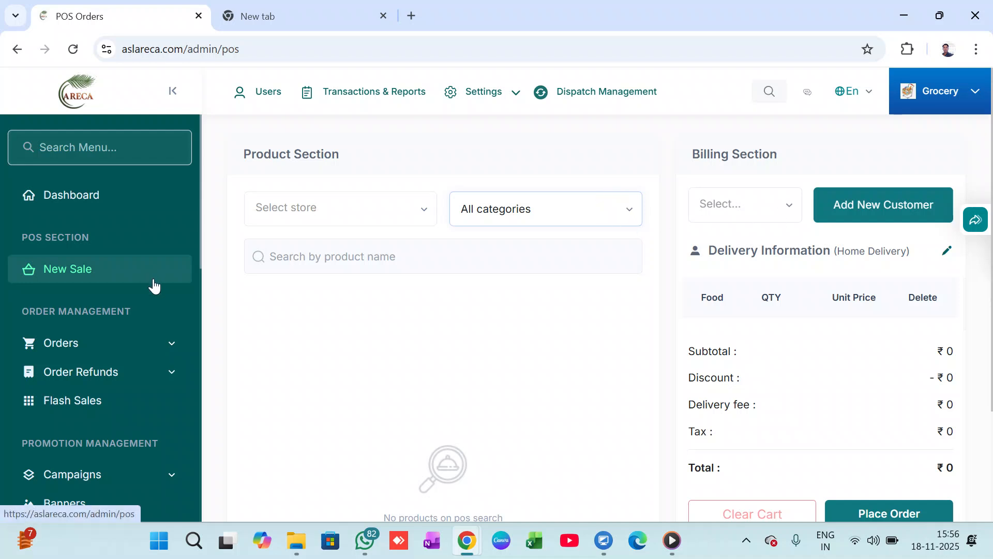
pyautogui.scroll(-5, 153, 284)
pyautogui.scroll(5, 153, 286)
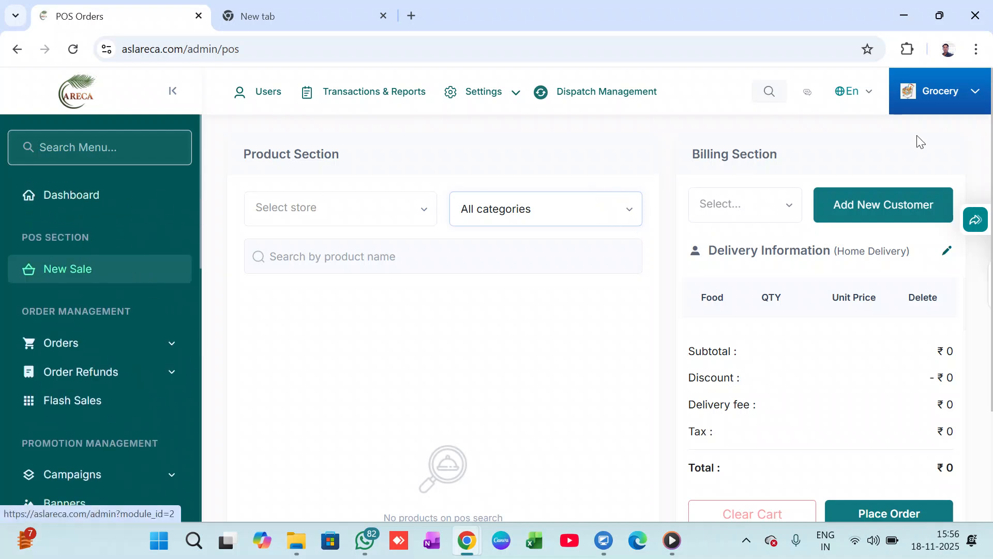
# Reselect the Grocery module and open the Add New Store form from Store Management.
pyautogui.click(936, 92)
pyautogui.click(837, 274)
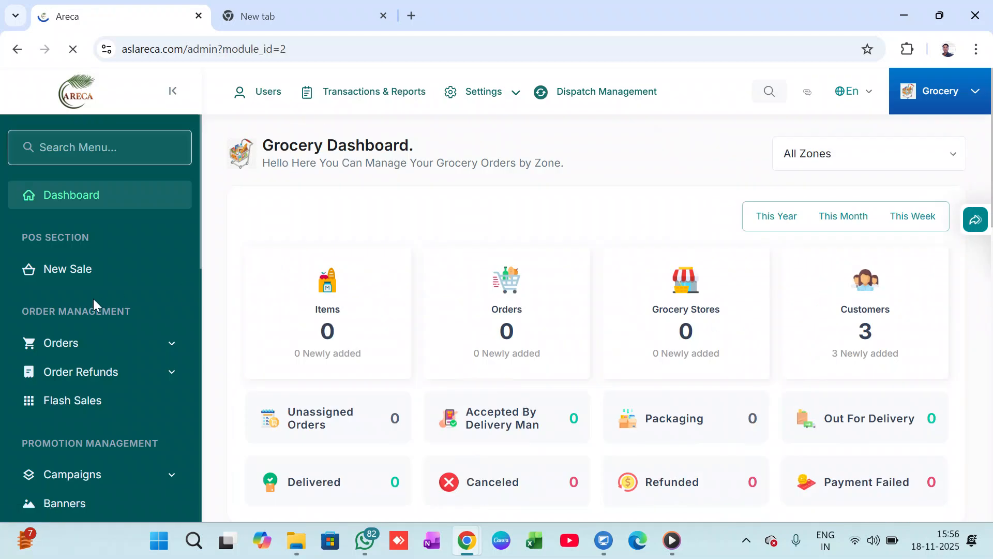
pyautogui.scroll(-5, 94, 298)
pyautogui.scroll(5, 99, 296)
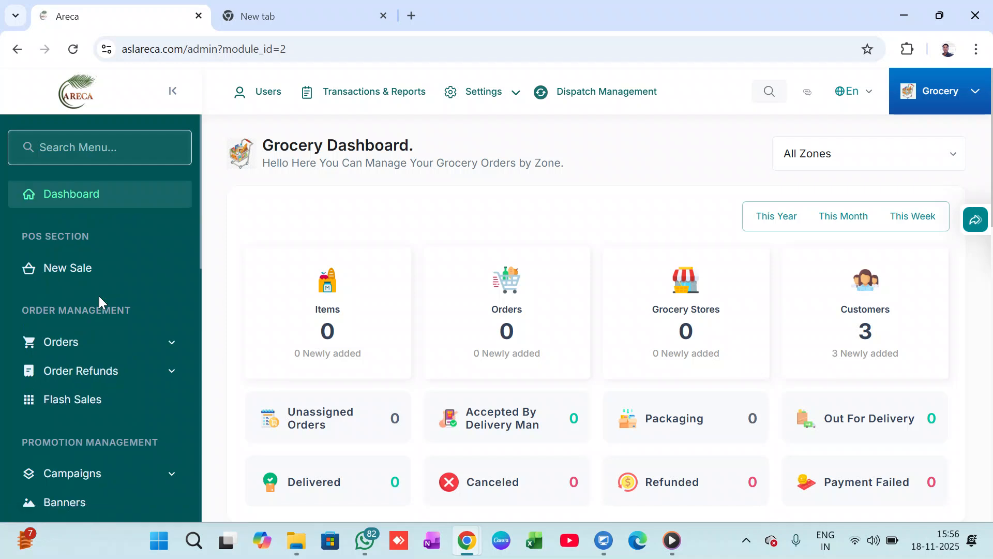
pyautogui.scroll(-5, 98, 296)
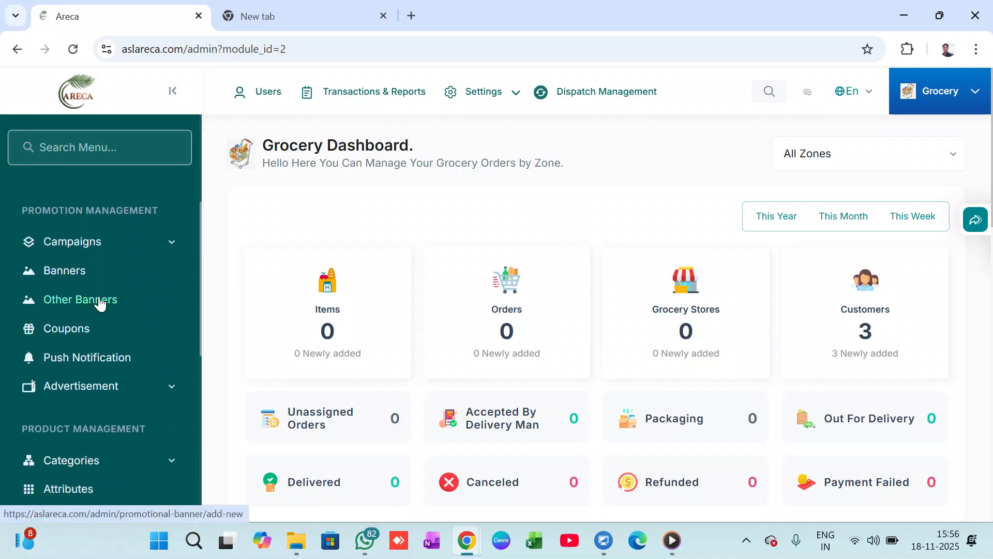
pyautogui.scroll(5, 100, 304)
pyautogui.scroll(-12, 99, 304)
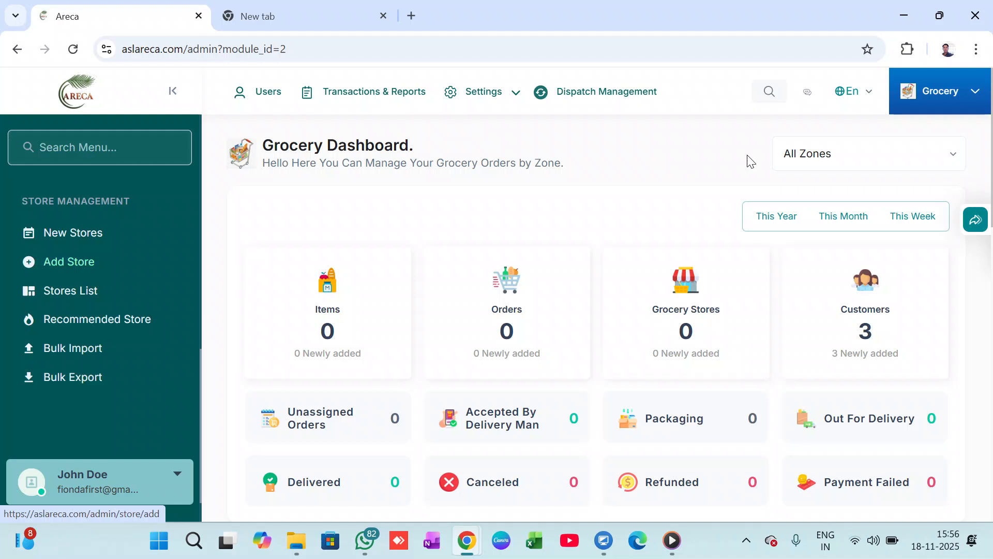
pyautogui.click(951, 99)
pyautogui.click(81, 261)
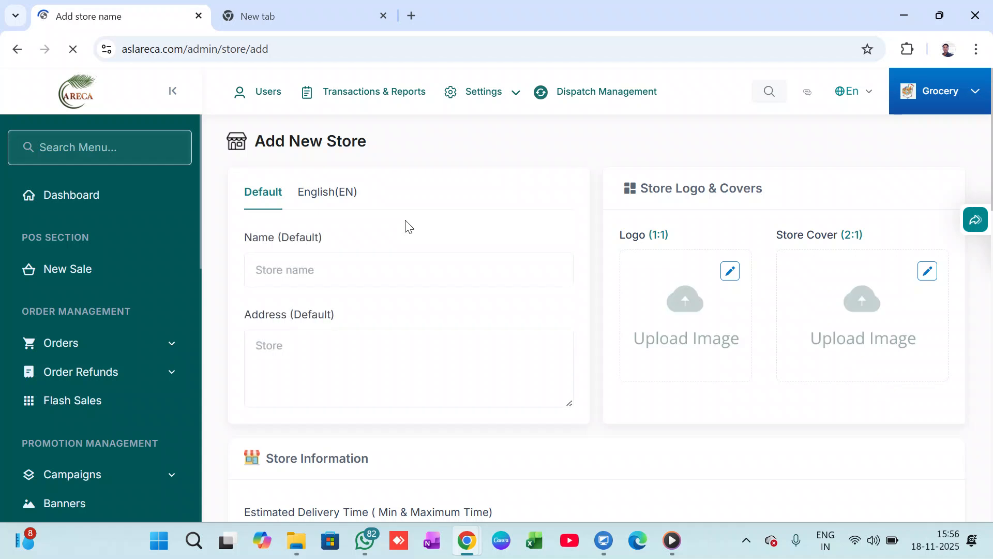
# Enter Areca as the new store's default name.
pyautogui.click(364, 272)
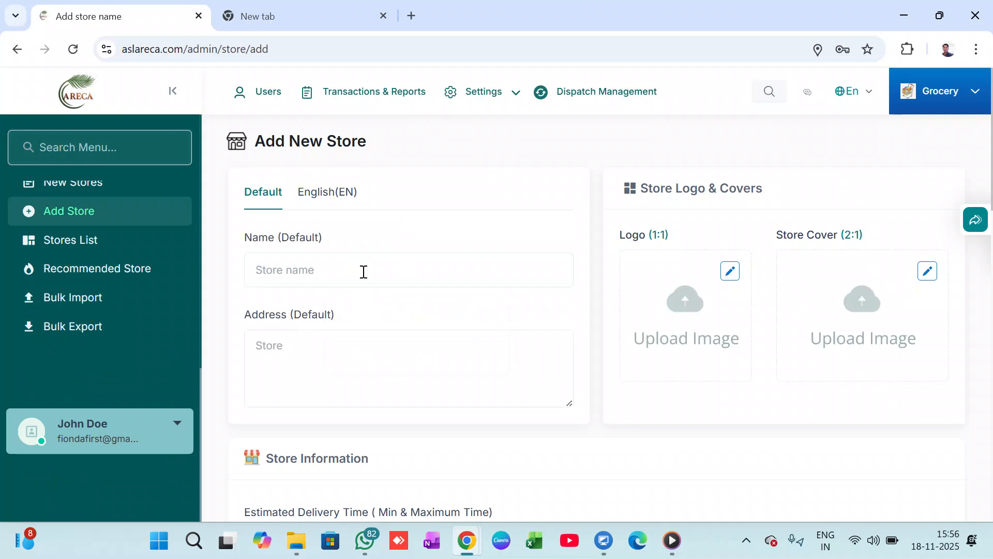
pyautogui.click(364, 271)
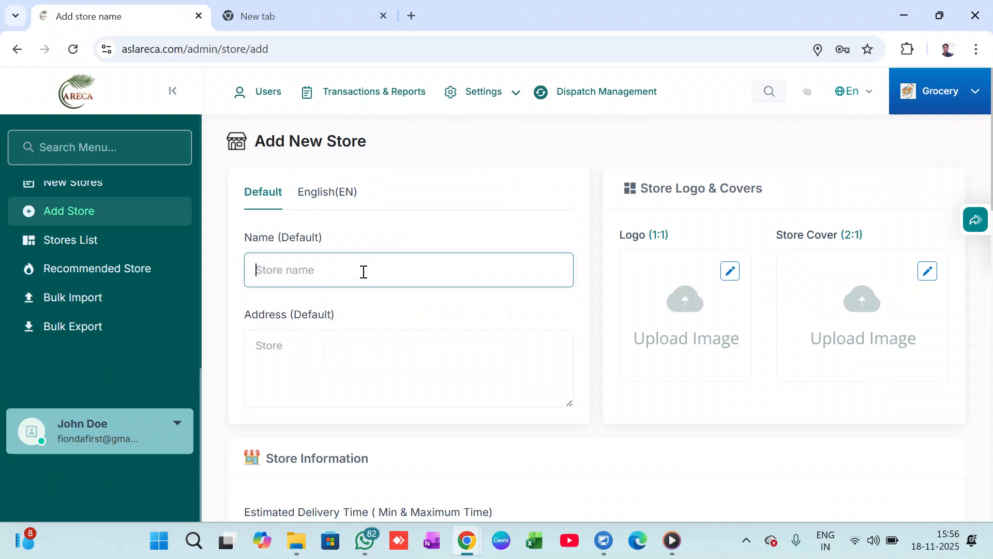
pyautogui.write('a')
pyautogui.press('BackSpace')
pyautogui.write('A')
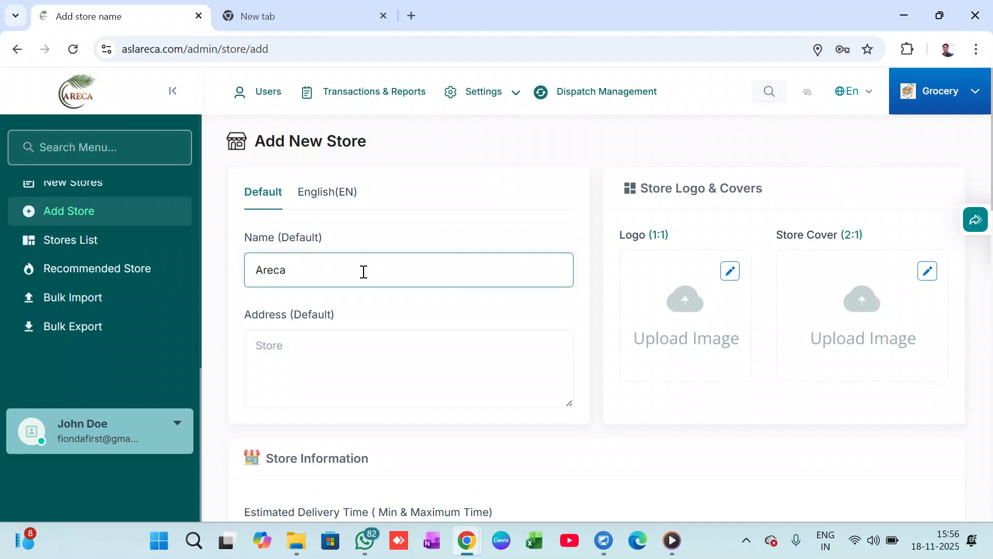
pyautogui.write('reca')
# Fill in the new store's default address.
pyautogui.scroll(-2, 506, 354)
pyautogui.click(382, 285)
pyautogui.click(419, 270)
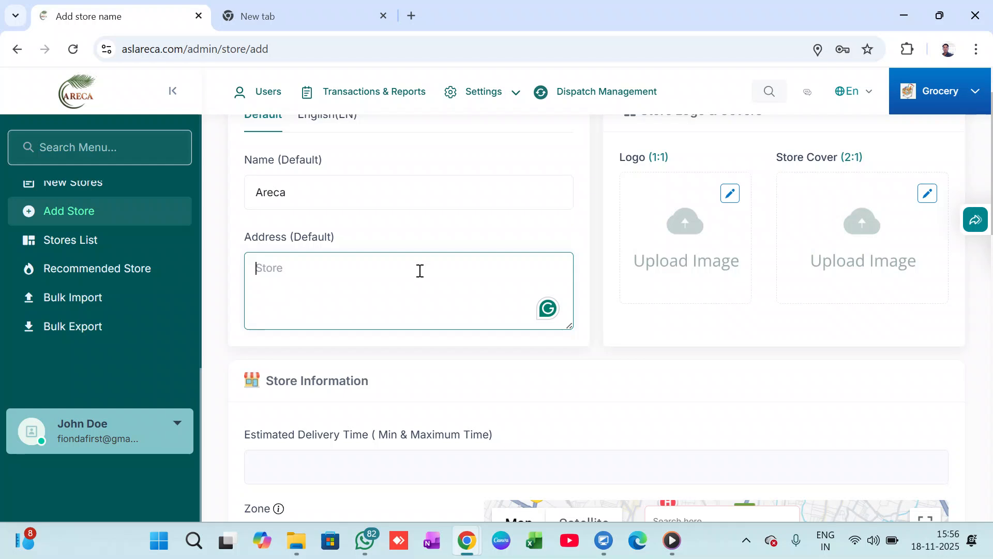
pyautogui.write('dava')
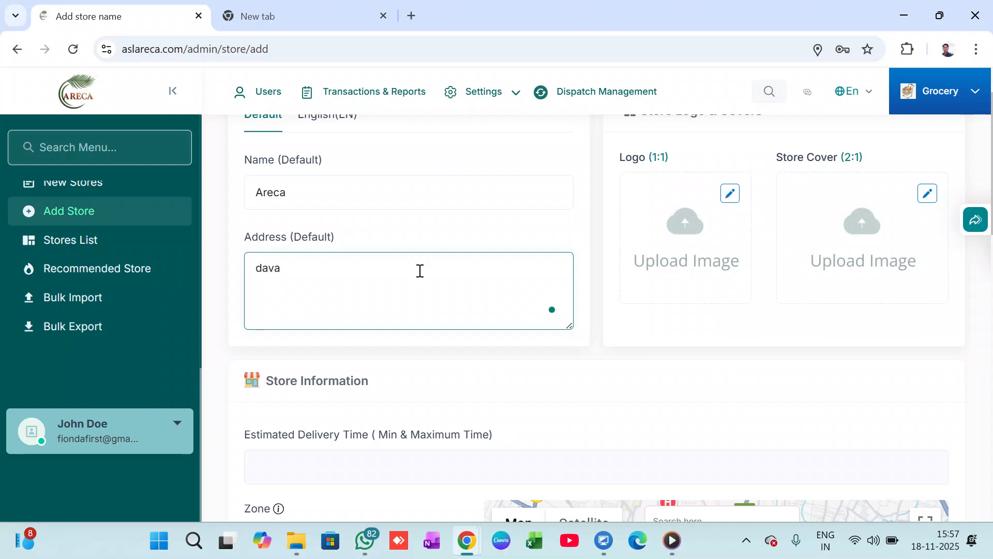
pyautogui.write('ngere')
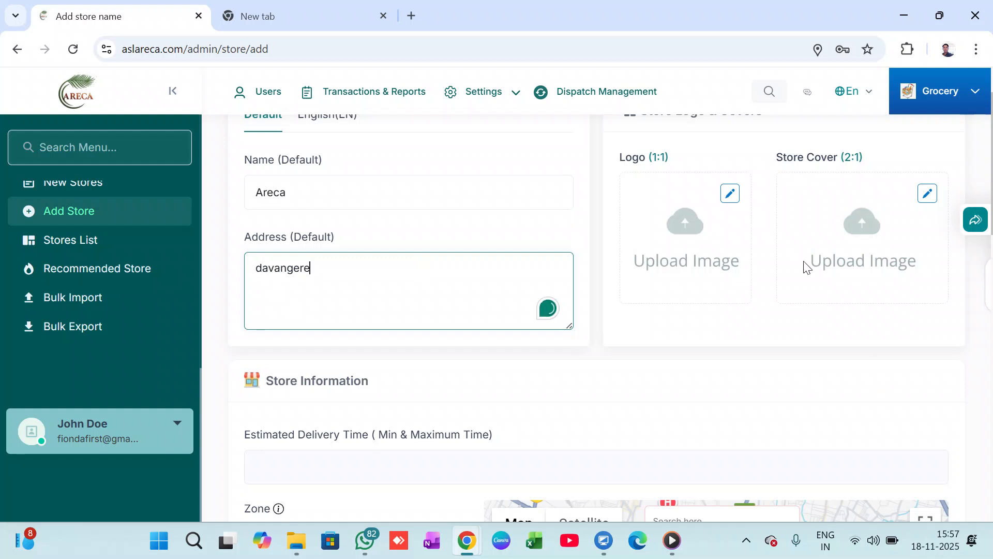
# Switch to the empty browser tab and search Google for grocery.
pyautogui.scroll(-2, 525, 415)
pyautogui.scroll(3, 636, 414)
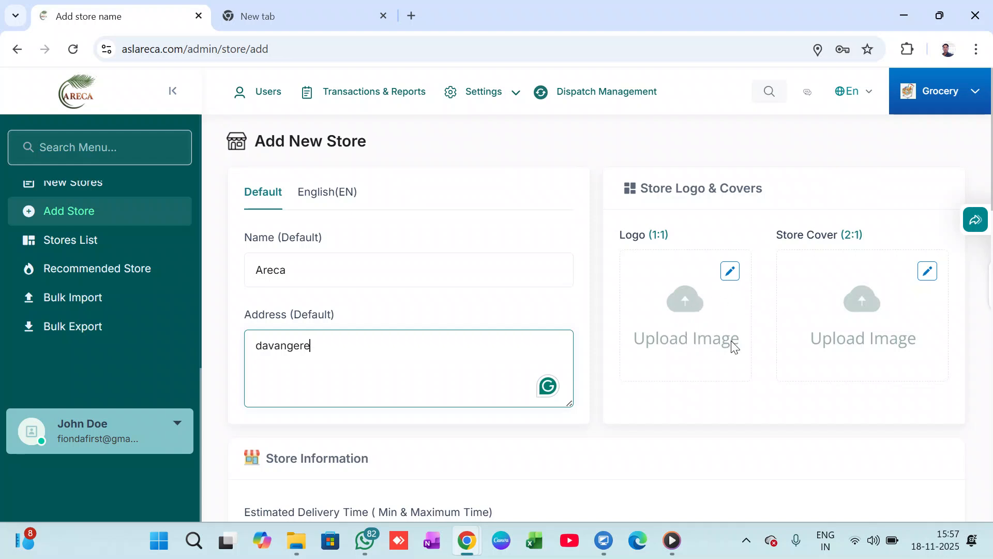
pyautogui.click(302, 7)
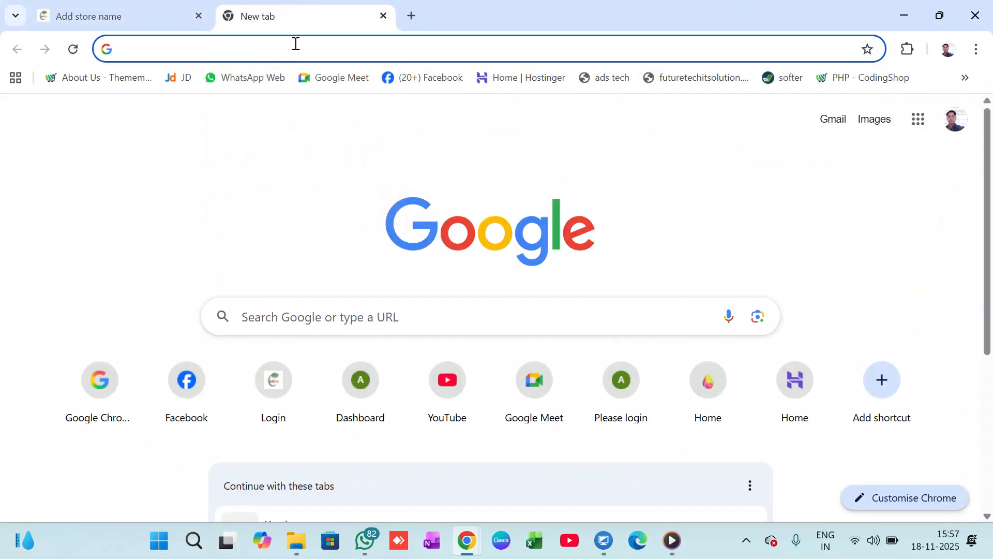
pyautogui.click(296, 44)
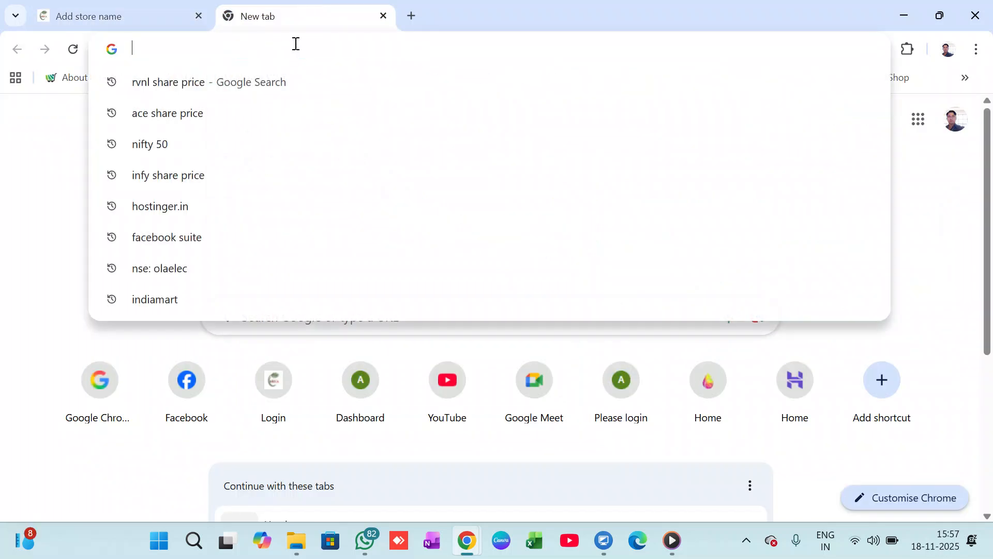
pyautogui.write('ro')
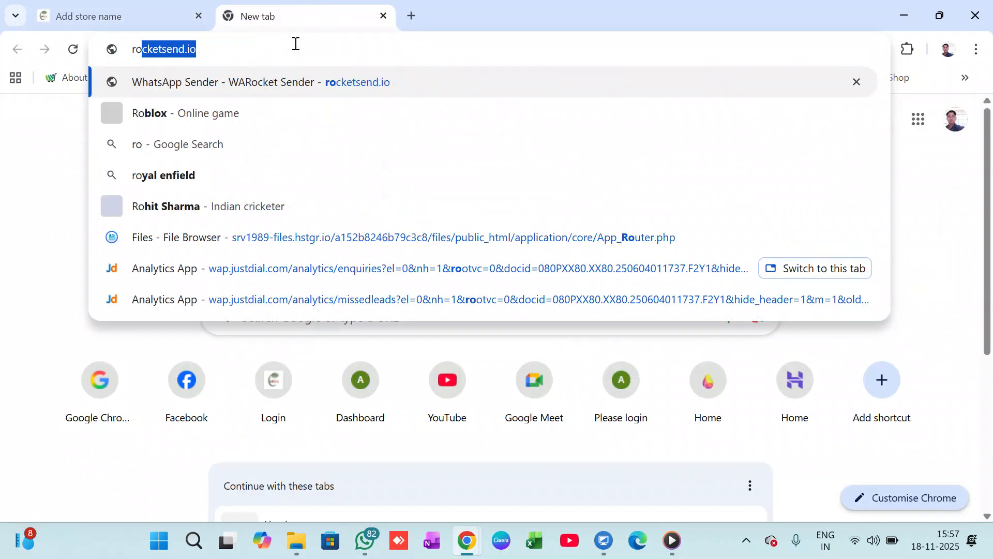
pyautogui.write('oce')
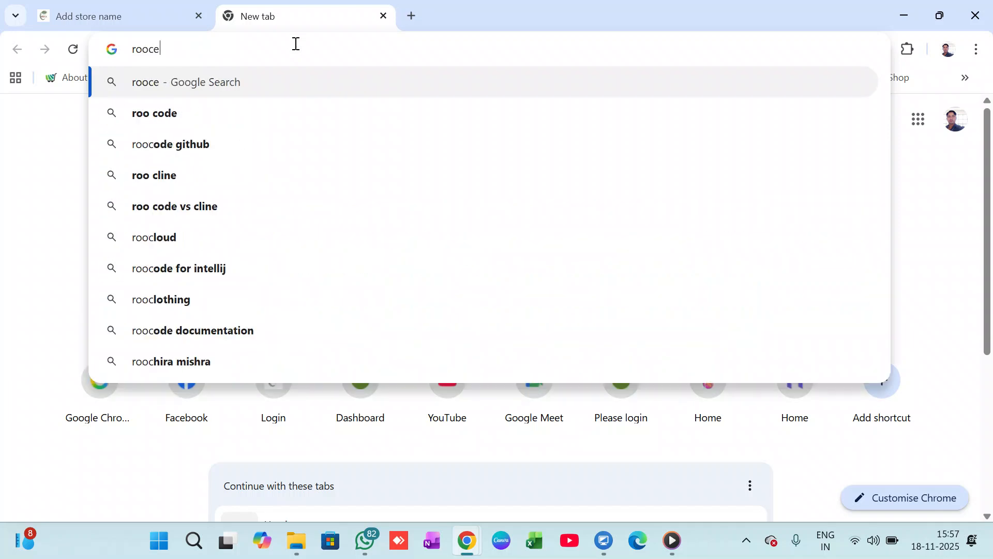
pyautogui.write('r')
pyautogui.press('BackSpace')
pyautogui.press('BackSpace')
pyautogui.press('BackSpace')
pyautogui.press('BackSpace')
pyautogui.press('BackSpace')
pyautogui.press('BackSpace')
pyautogui.write('gro')
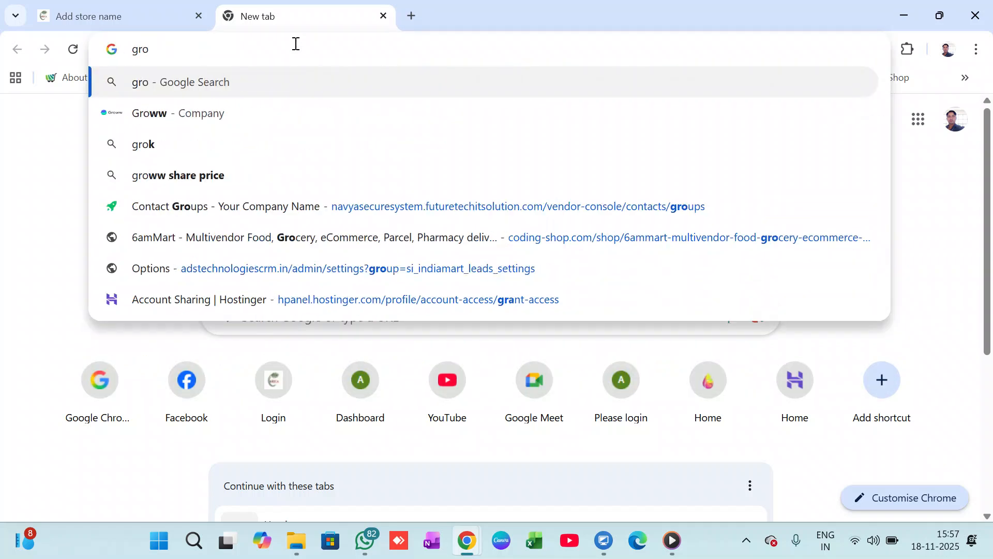
pyautogui.write('ce')
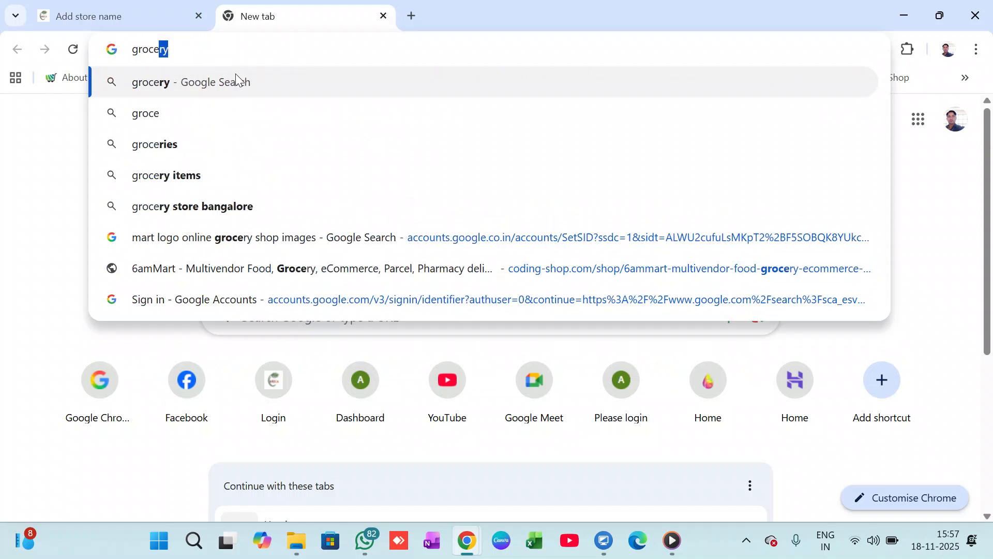
pyautogui.click(235, 78)
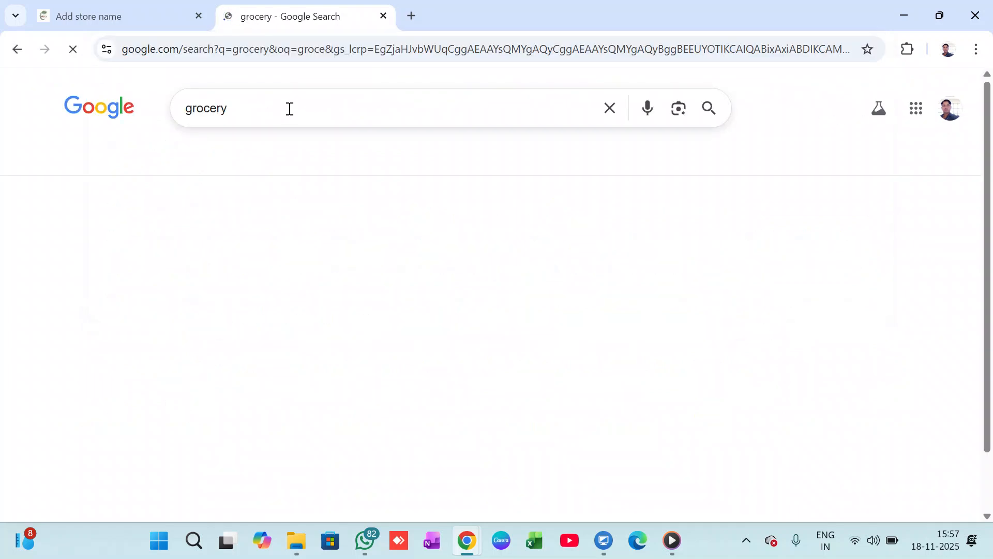
# Refine the Google search to grocery shop images.
pyautogui.click(247, 96)
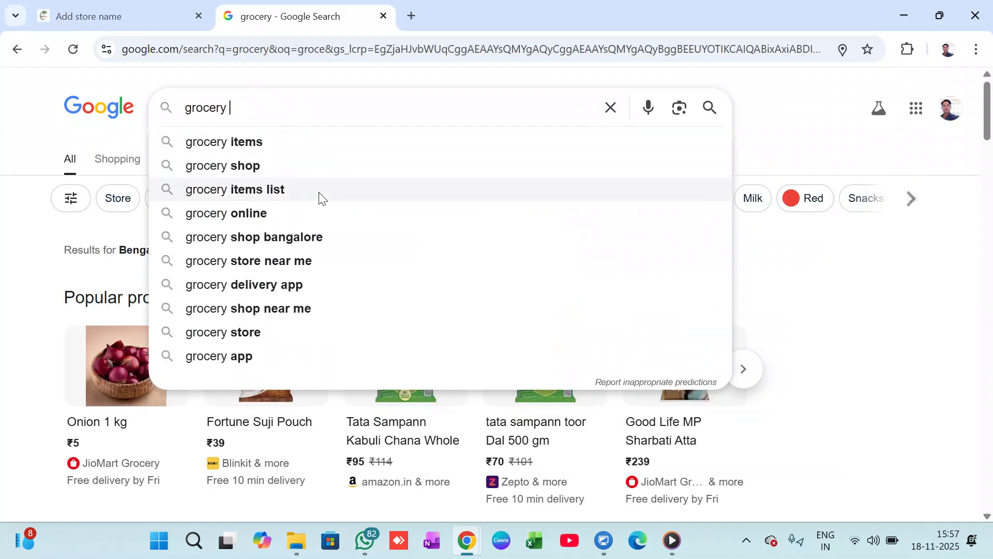
pyautogui.write('shop ')
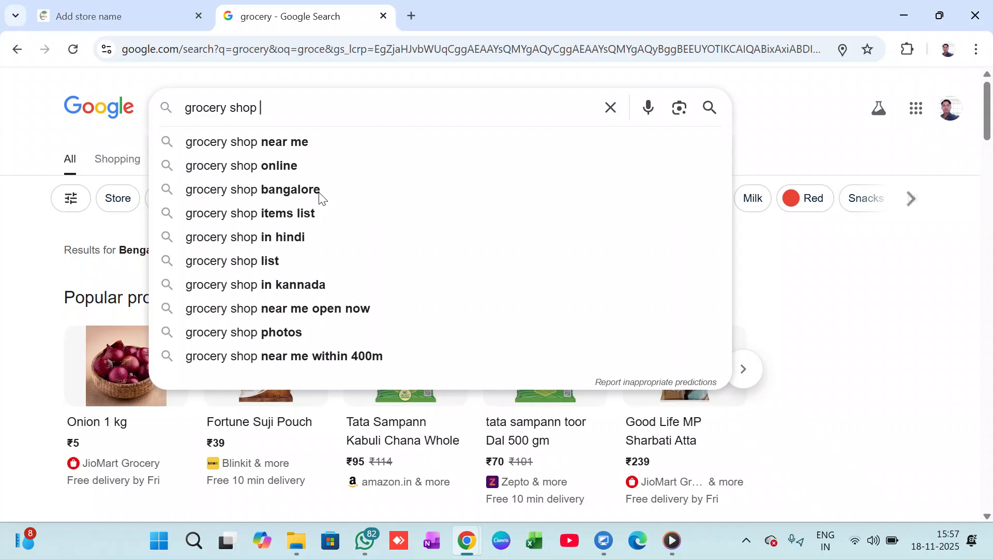
pyautogui.write('im')
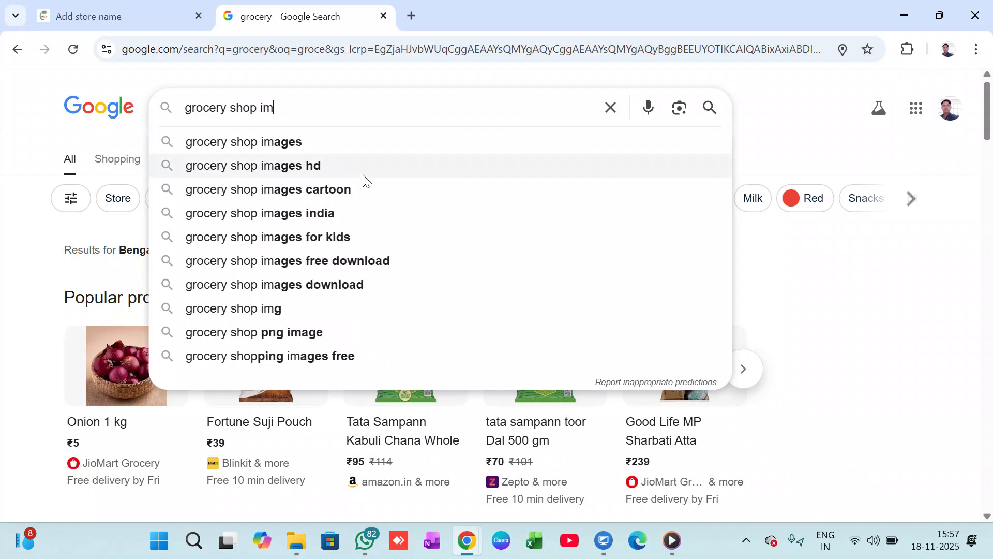
pyautogui.click(328, 142)
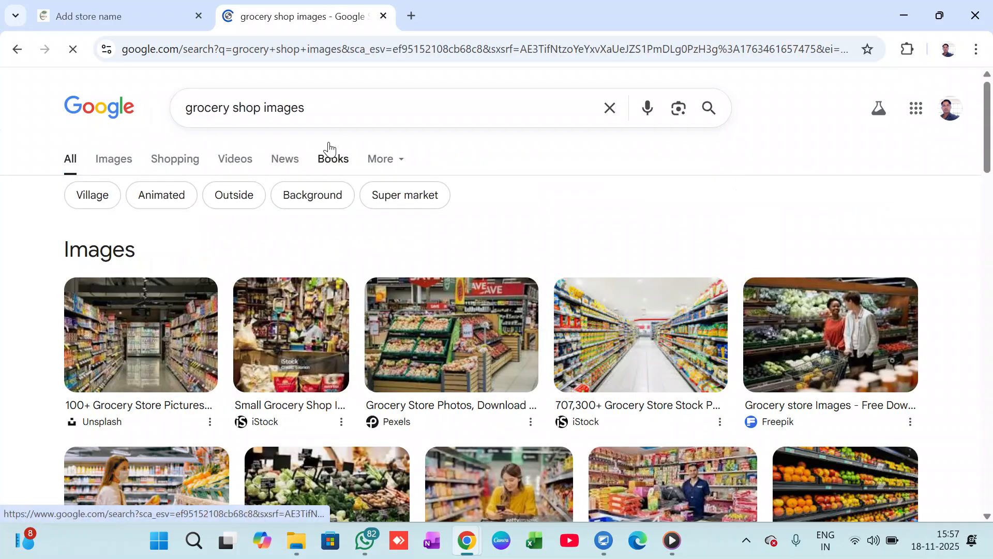
# Save the iStock picture of the bright supermarket aisle from the image results as download.jpg.
pyautogui.scroll(-1, 637, 311)
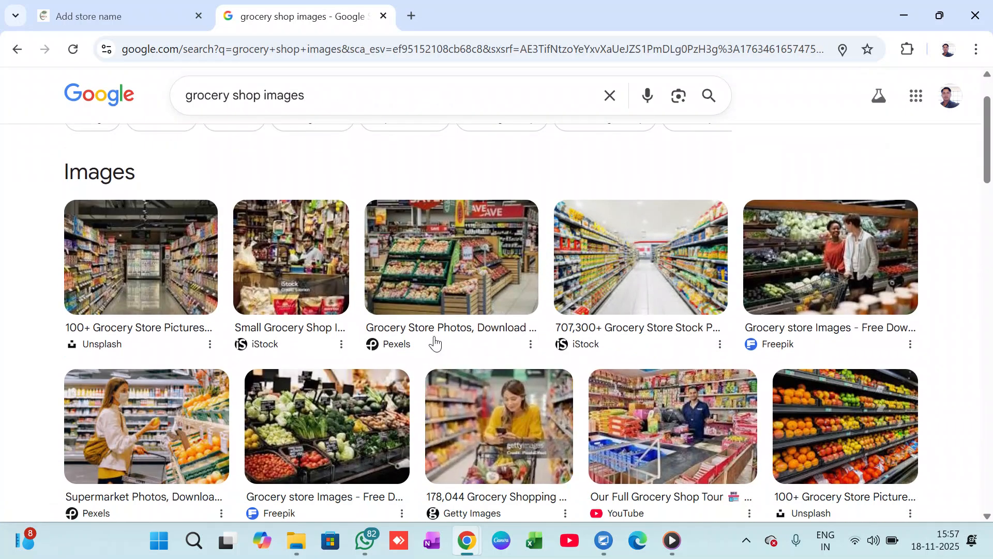
pyautogui.scroll(-1, 331, 388)
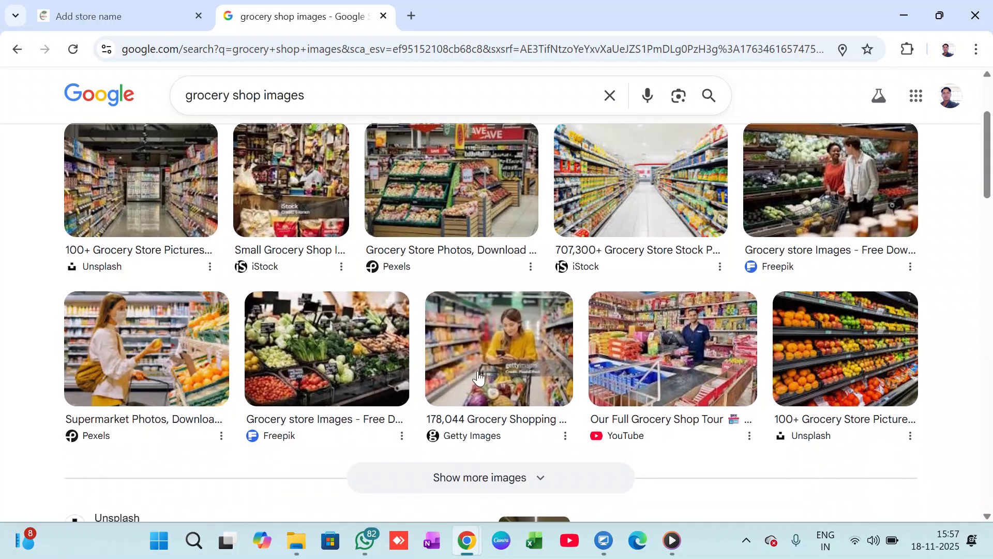
pyautogui.scroll(-1, 719, 331)
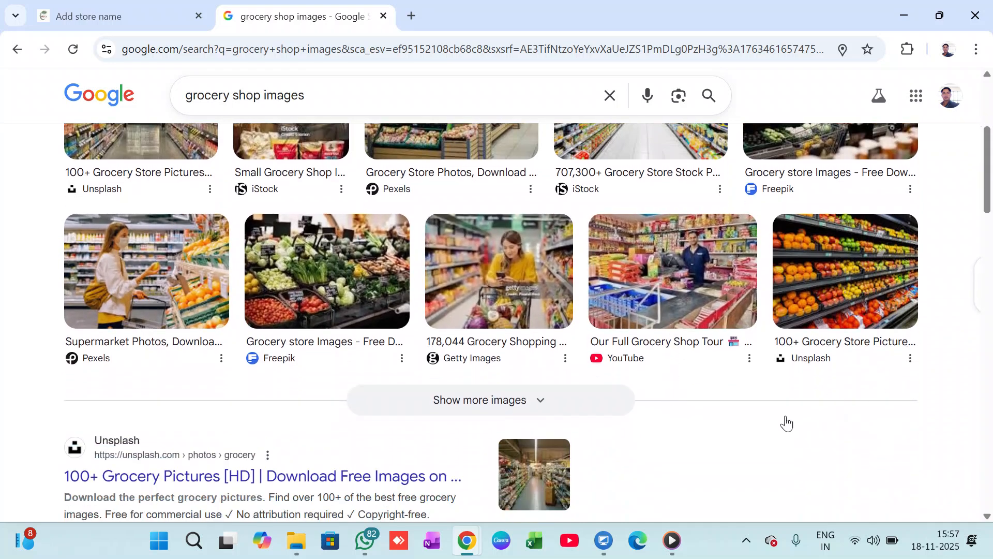
pyautogui.scroll(2, 698, 396)
pyautogui.rightClick(661, 248)
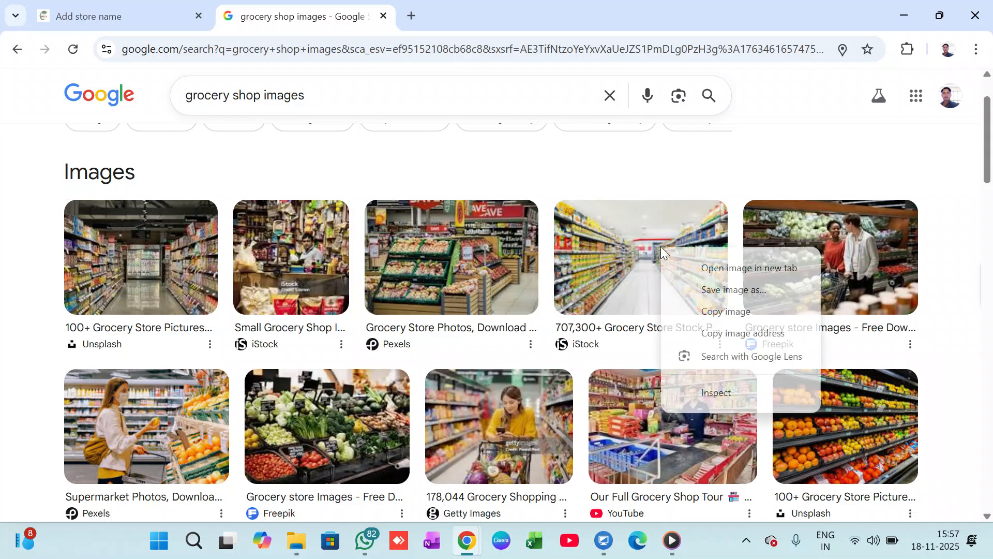
pyautogui.click(734, 289)
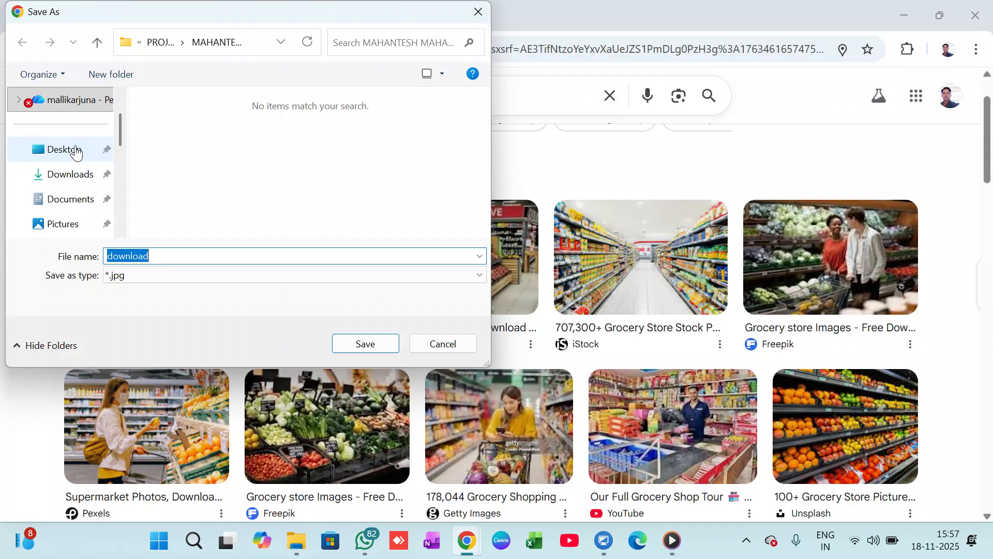
pyautogui.click(76, 151)
pyautogui.scroll(-8, 241, 189)
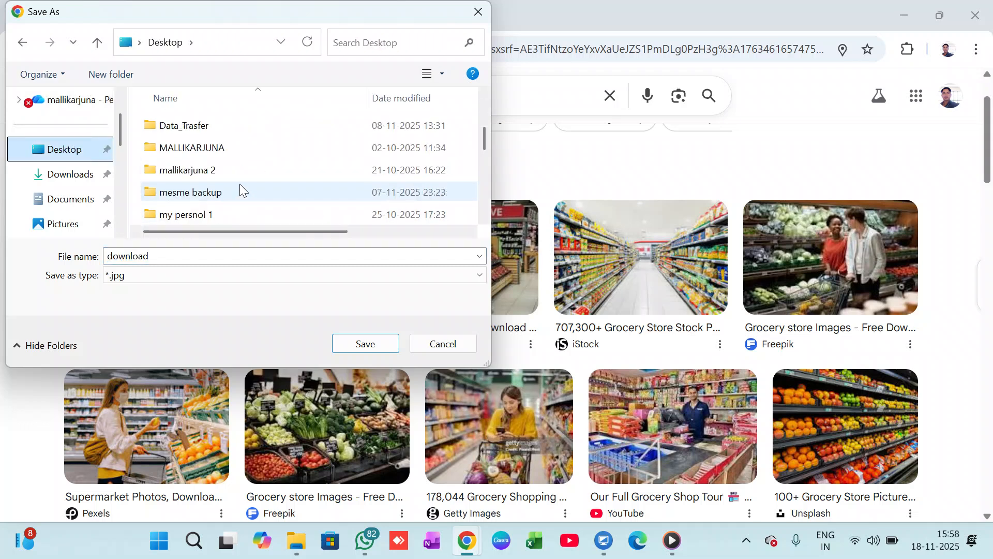
pyautogui.scroll(-3, 240, 186)
pyautogui.scroll(12, 240, 186)
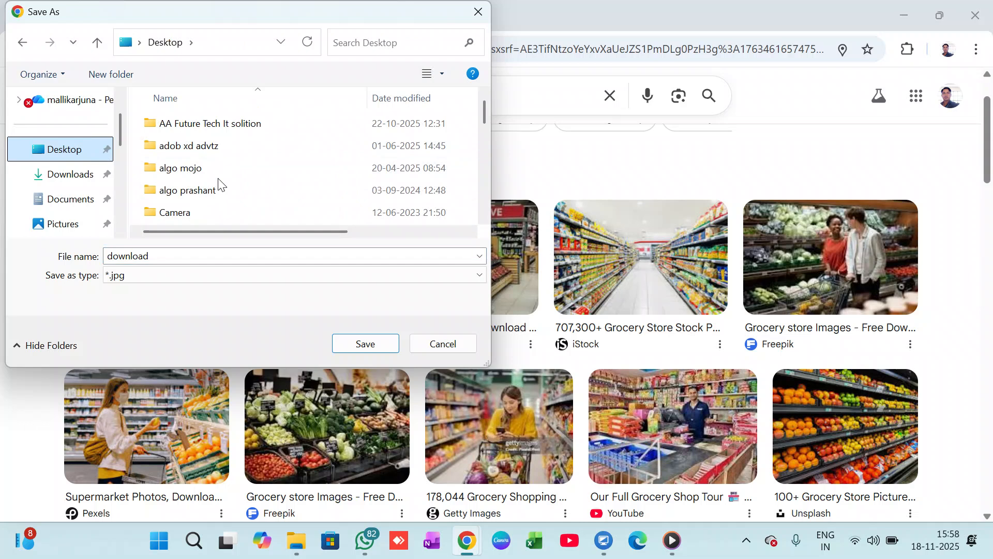
pyautogui.press('Return')
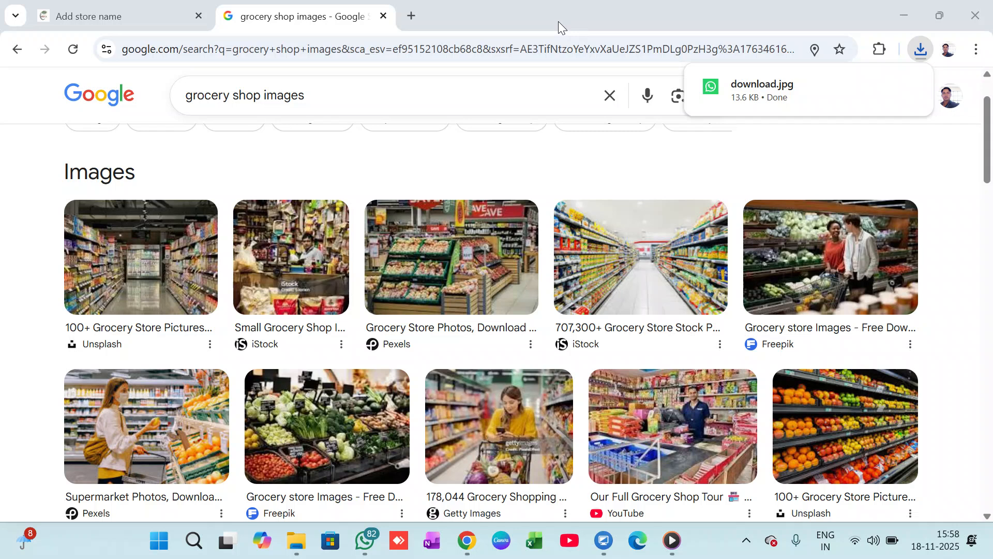
# Return to the Add New Store form and upload the download image as the store logo.
pyautogui.click(116, 18)
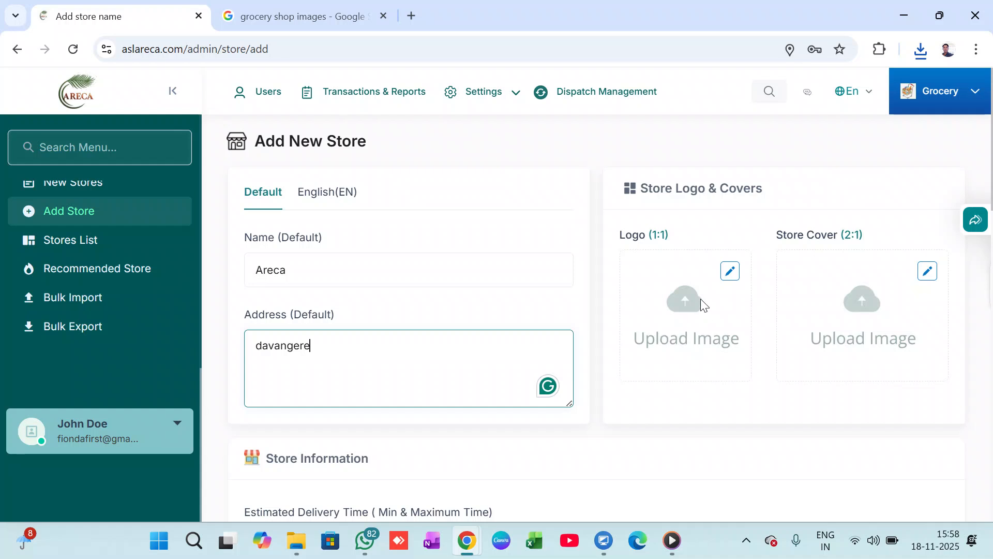
pyautogui.click(689, 307)
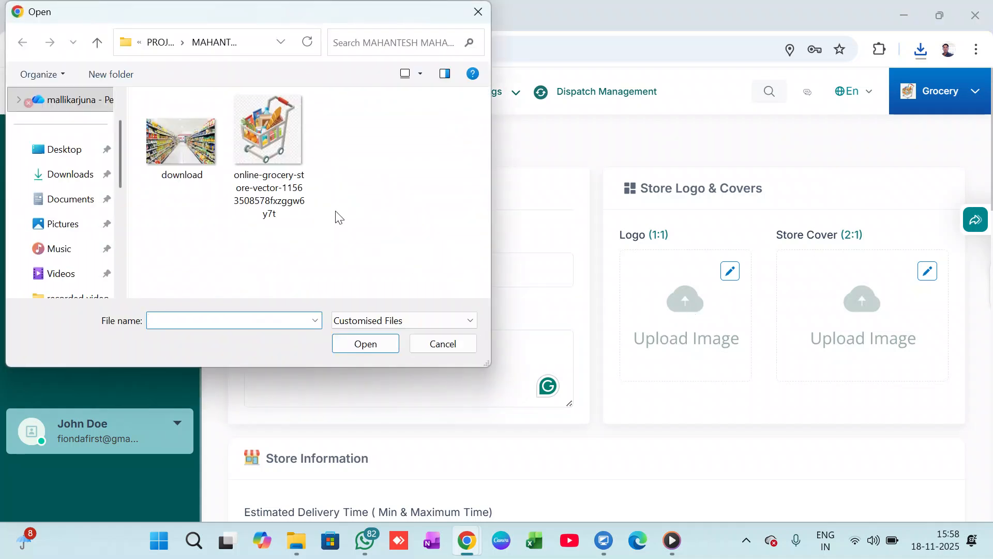
pyautogui.click(174, 149)
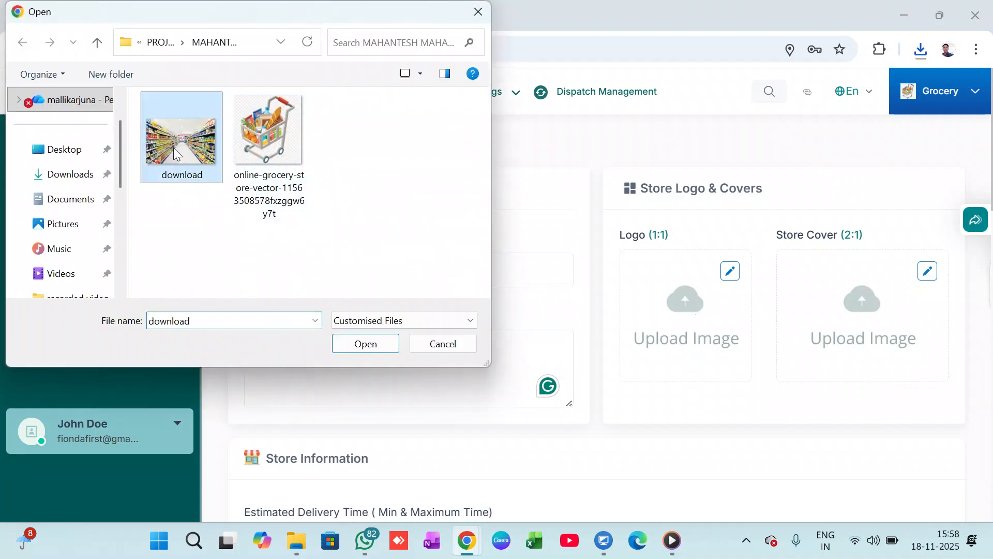
pyautogui.click(371, 343)
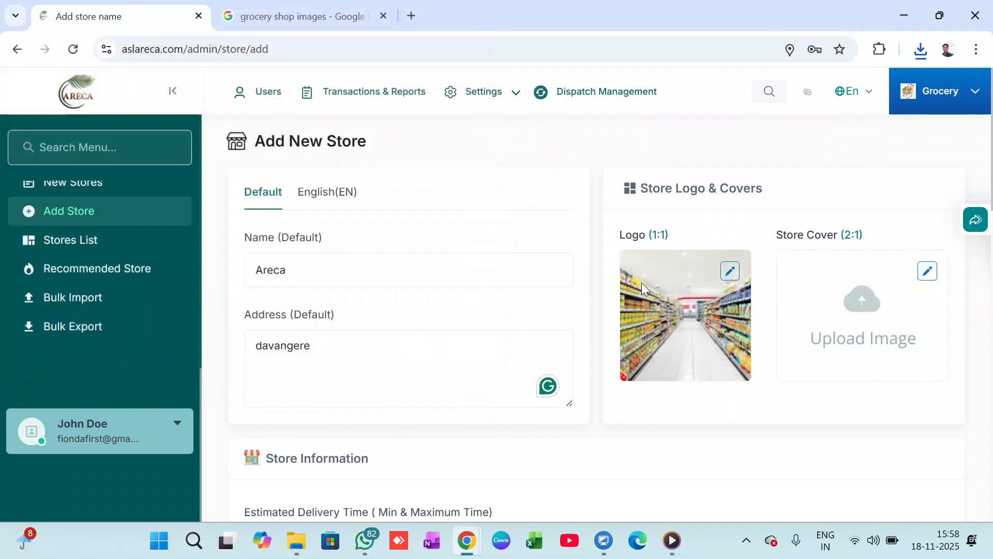
# Upload the same download image as the store cover.
pyautogui.click(863, 316)
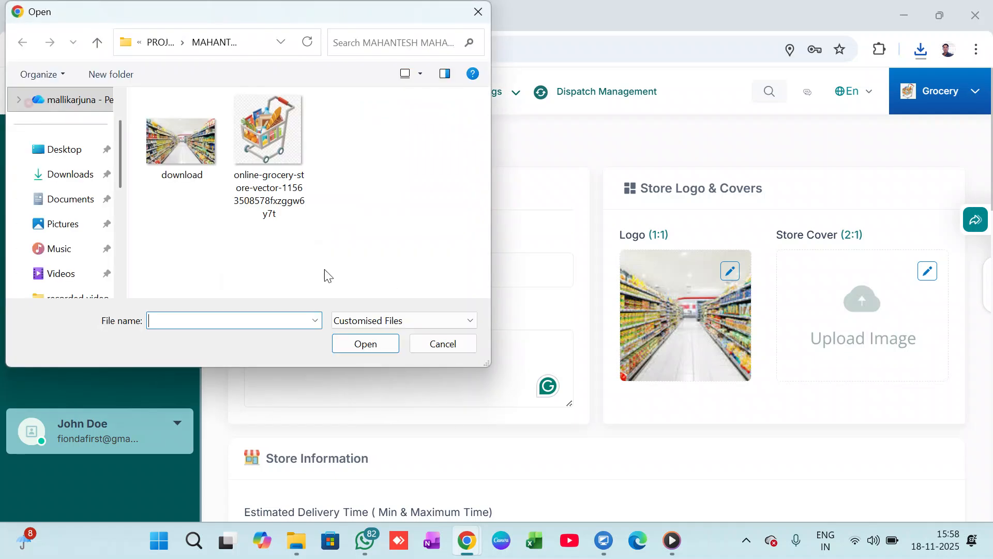
pyautogui.click(182, 152)
pyautogui.click(364, 344)
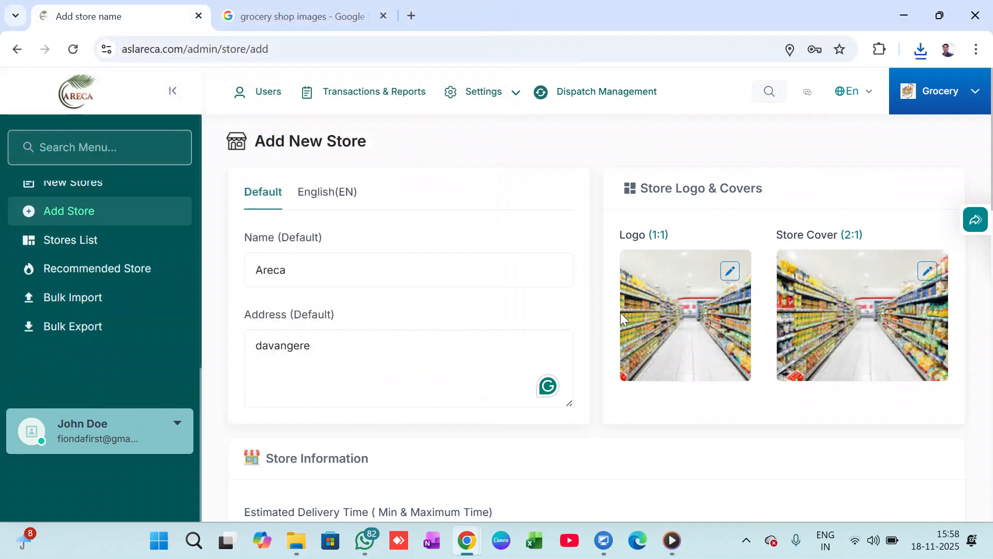
# Set the store's estimated delivery time to a minimum of 30 and a maximum of 40 minutes.
pyautogui.scroll(-7, 555, 328)
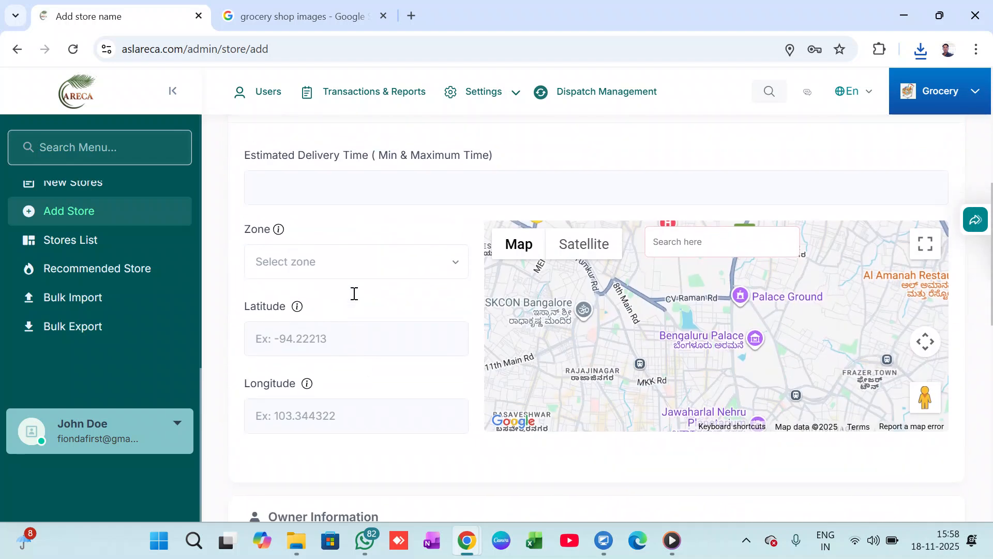
pyautogui.scroll(3, 355, 293)
pyautogui.click(411, 309)
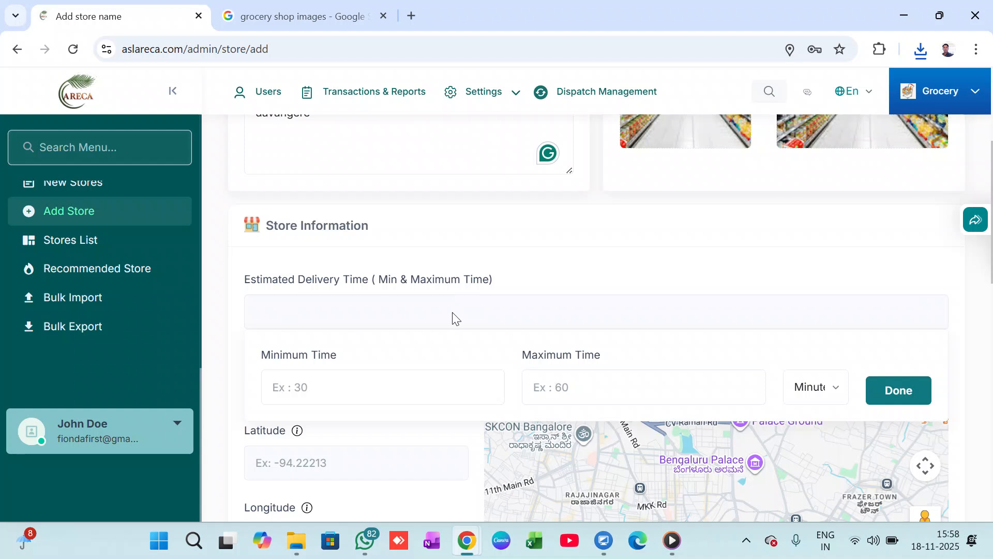
pyautogui.click(358, 389)
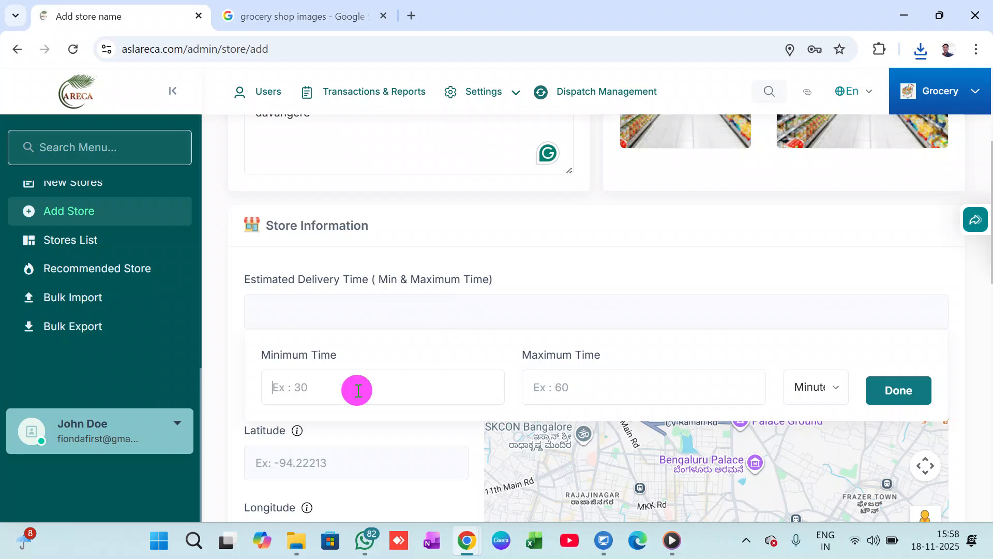
pyautogui.write('30')
pyautogui.press('Tab')
pyautogui.write('4')
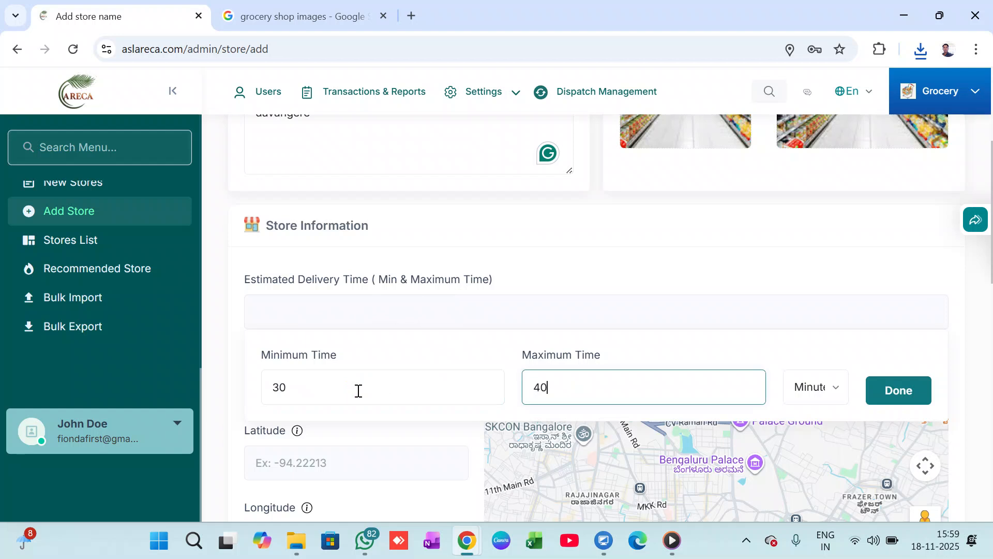
pyautogui.click(831, 388)
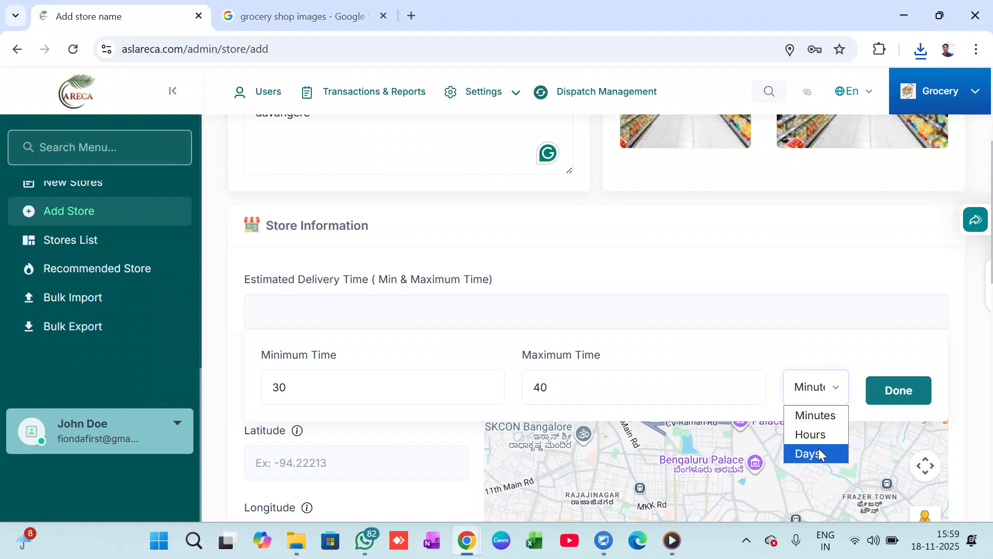
pyautogui.click(821, 413)
pyautogui.click(906, 386)
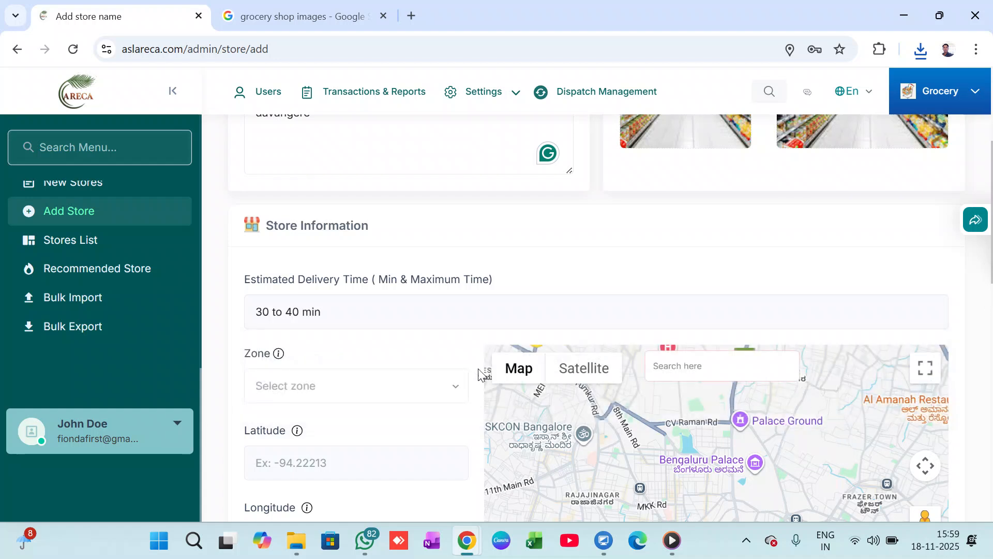
# Choose KARNATAKA as the store's zone.
pyautogui.scroll(-1, 342, 310)
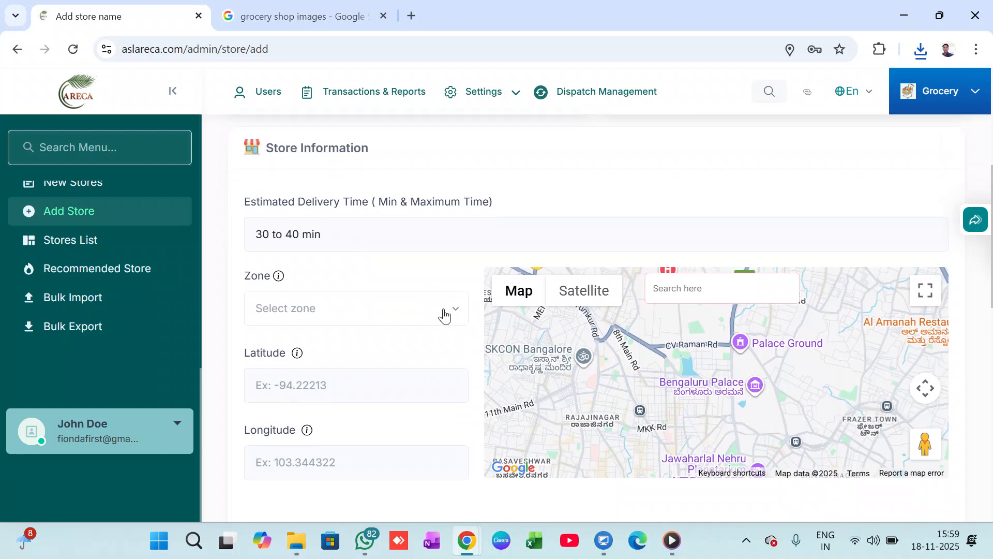
pyautogui.click(449, 308)
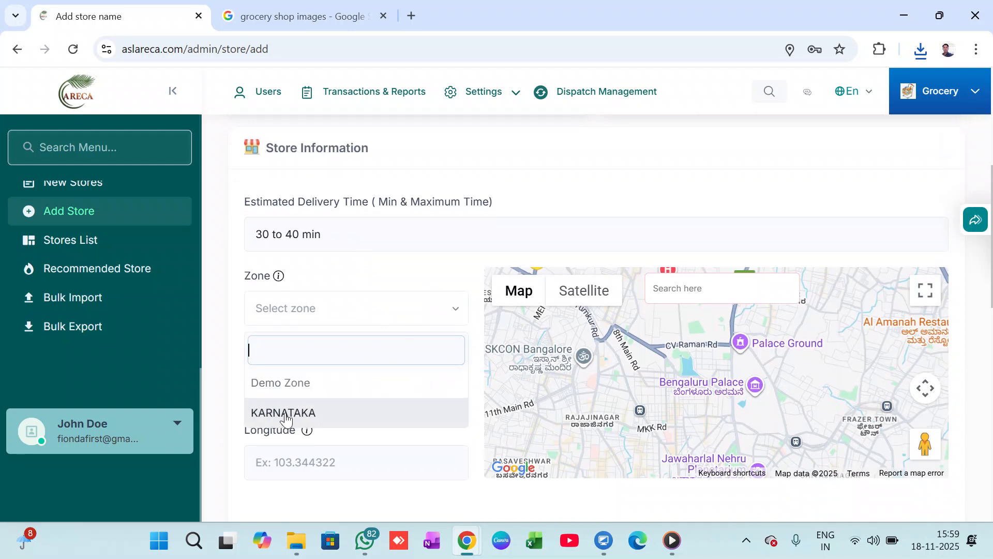
pyautogui.click(333, 419)
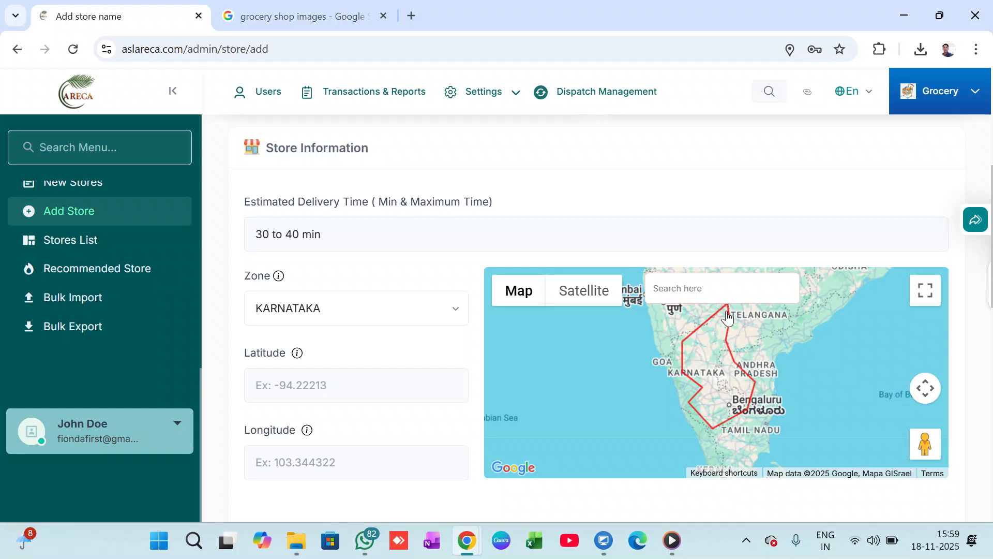
# Examine the boundary of the KARNATAKA zone and the places inside it on the full-screen map.
pyautogui.click(925, 290)
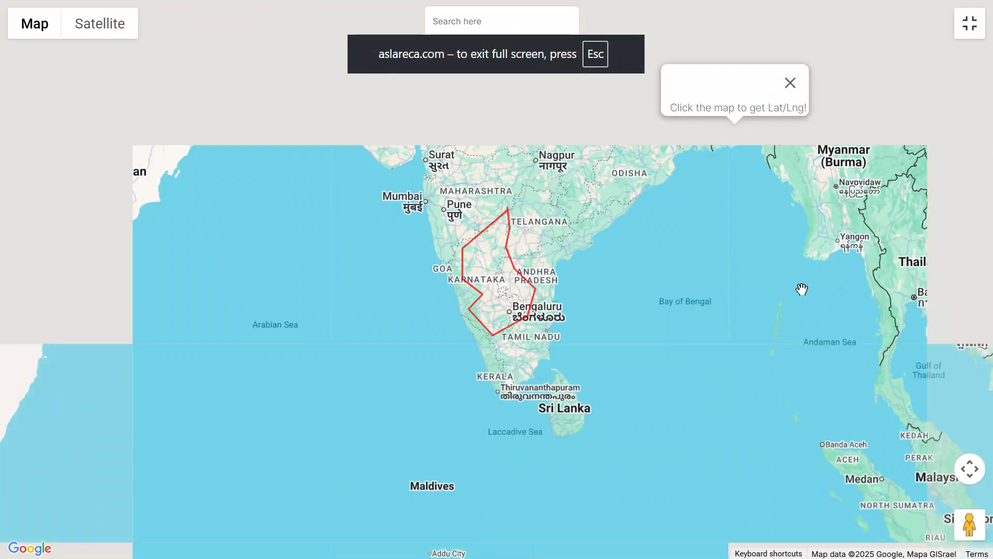
pyautogui.scroll(5, 475, 290)
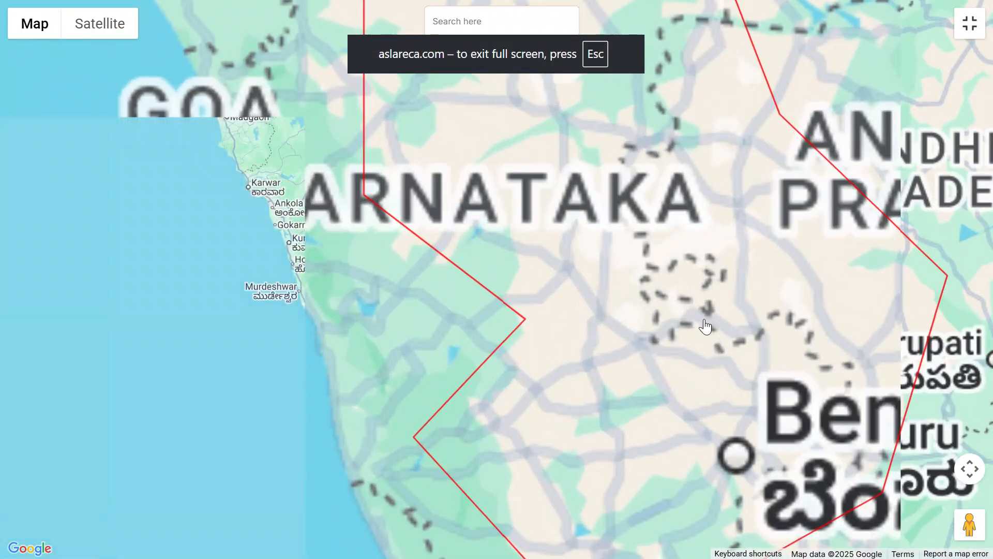
pyautogui.scroll(3, 799, 329)
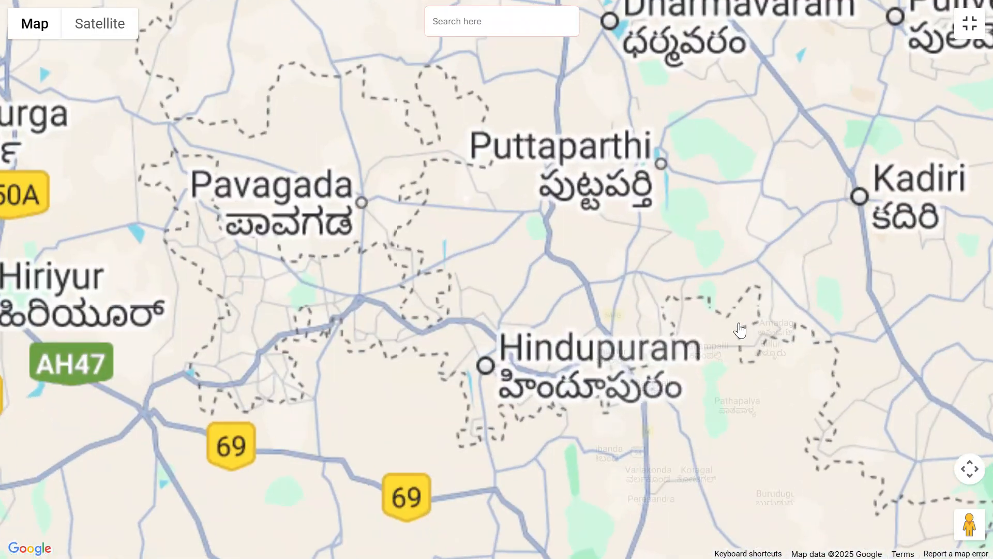
pyautogui.moveTo(385, 282); pyautogui.dragTo(869, 316)
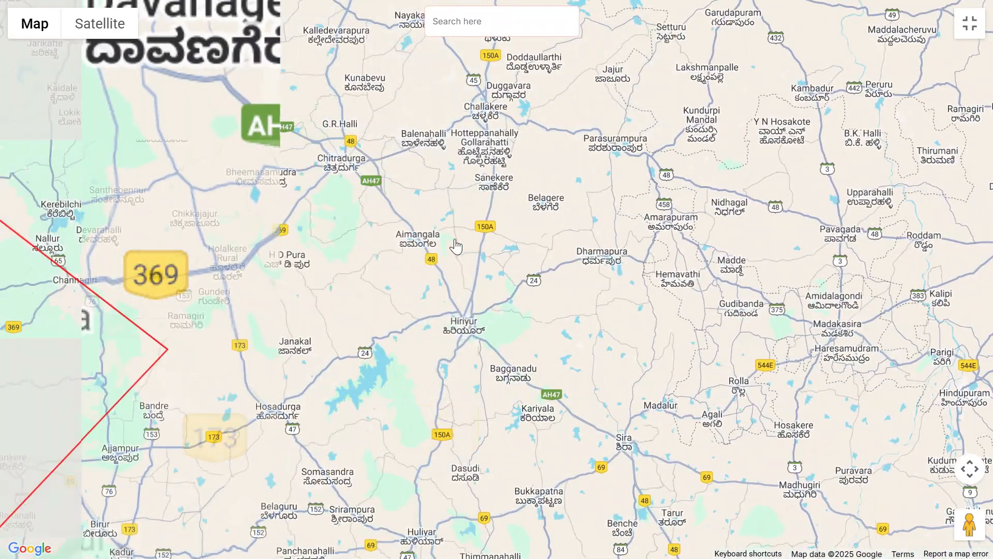
pyautogui.scroll(-1, 586, 263)
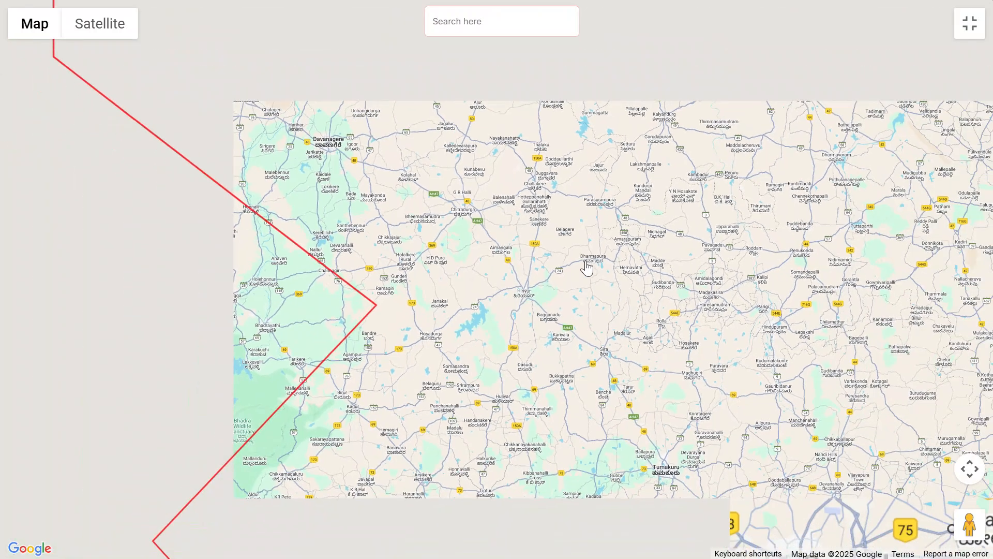
pyautogui.scroll(-1, 586, 267)
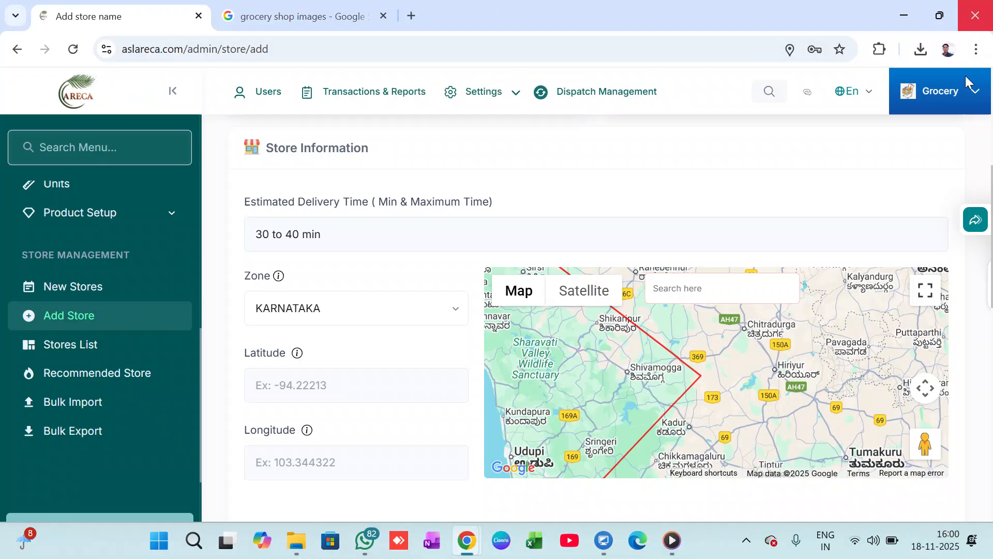
pyautogui.click(970, 23)
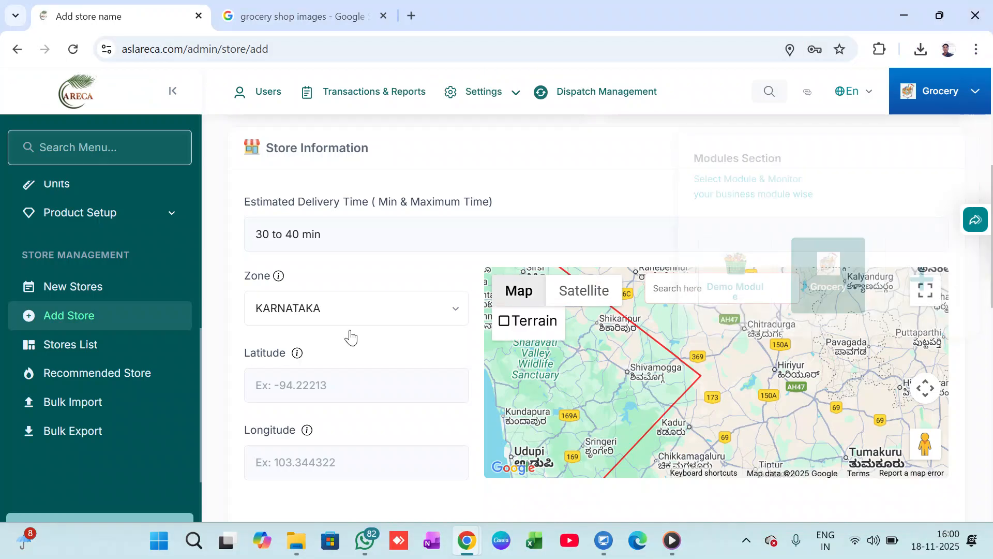
# Pick the store's location on the map inside the KARNATAKA zone, just northeast of Hiriyur, at about latitude 14.133 and longitude 76.950.
pyautogui.scroll(-1, 411, 302)
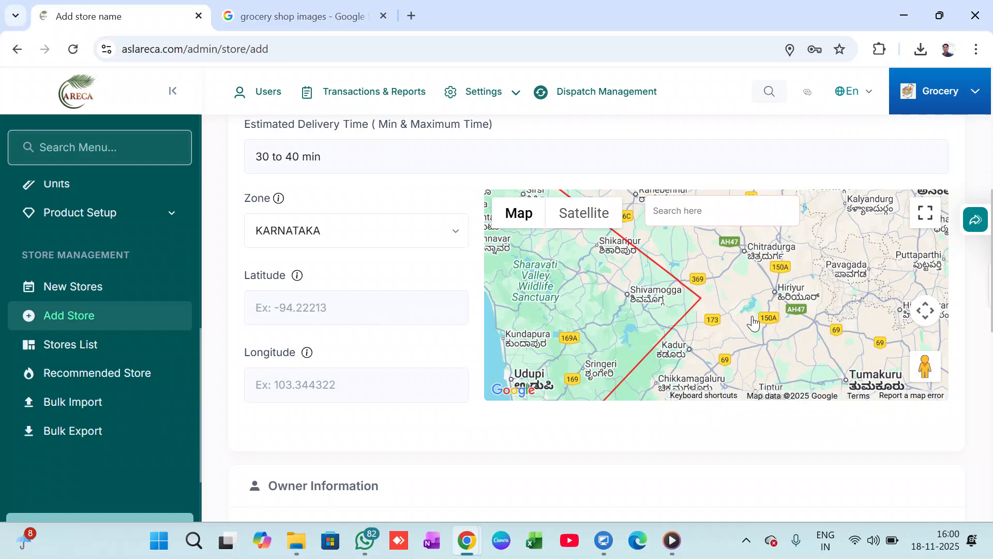
pyautogui.scroll(-1, 844, 291)
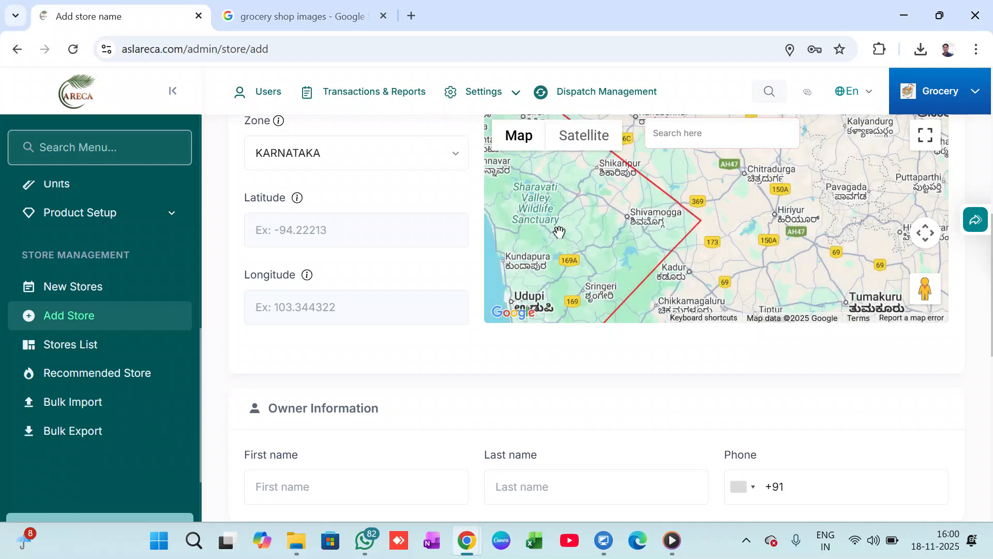
pyautogui.click(562, 237)
pyautogui.click(296, 222)
pyautogui.click(595, 222)
pyautogui.scroll(1, 579, 228)
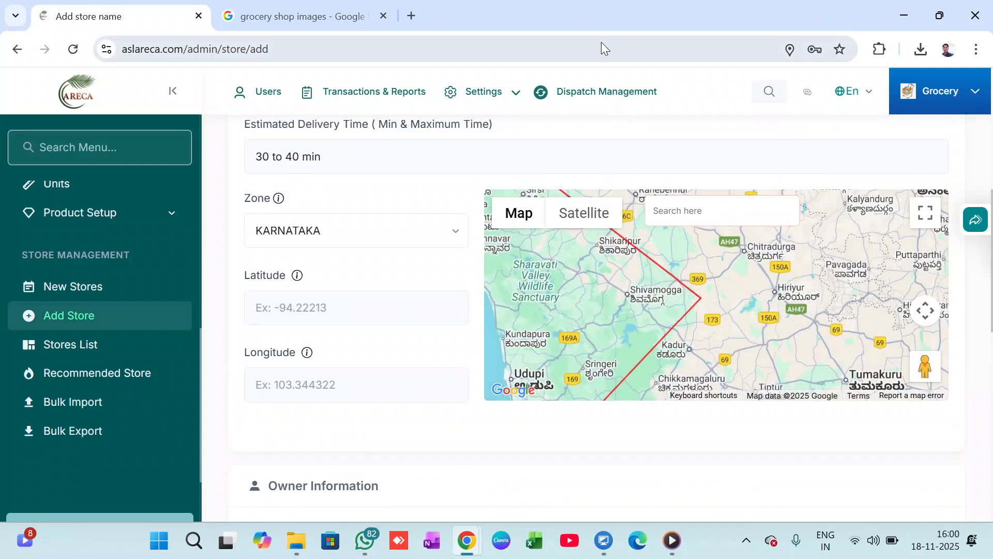
pyautogui.click(823, 261)
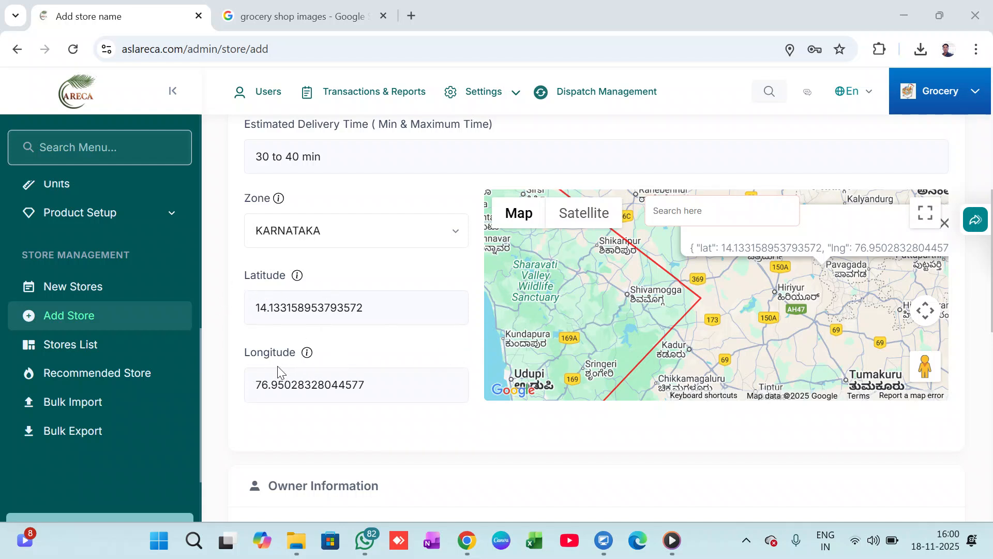
# Enter the owner's first name in the store's Owner Information.
pyautogui.scroll(-5, 408, 368)
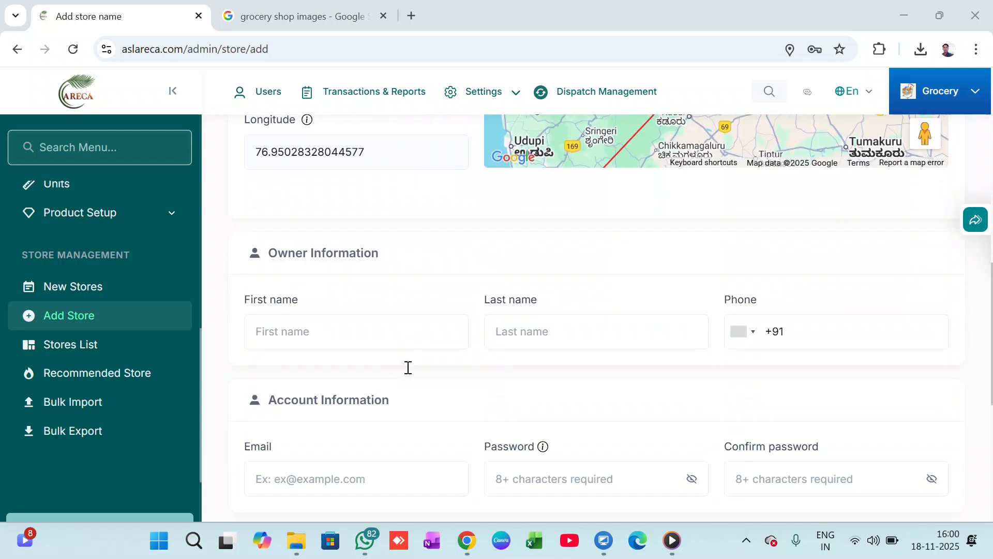
pyautogui.scroll(-1, 408, 367)
pyautogui.click(377, 252)
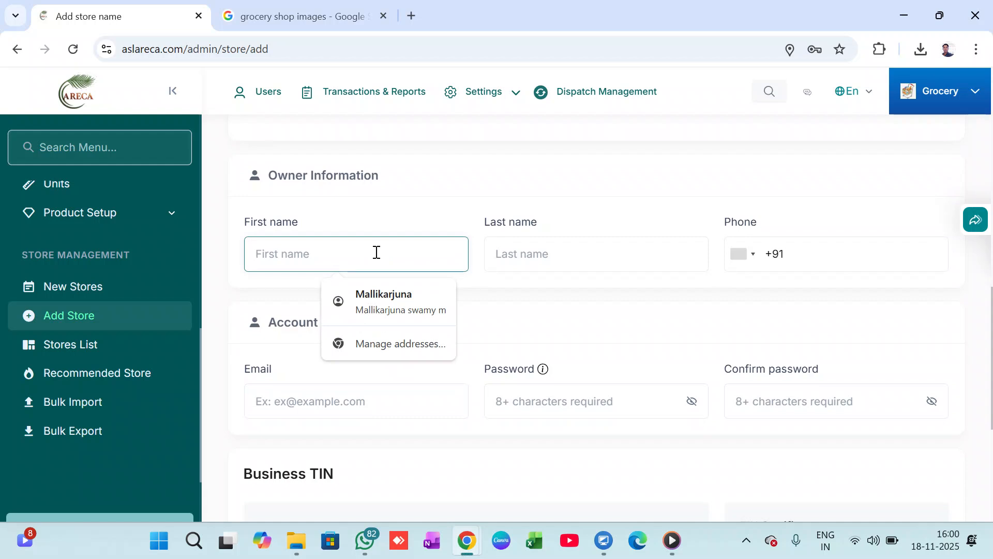
pyautogui.write('mahante')
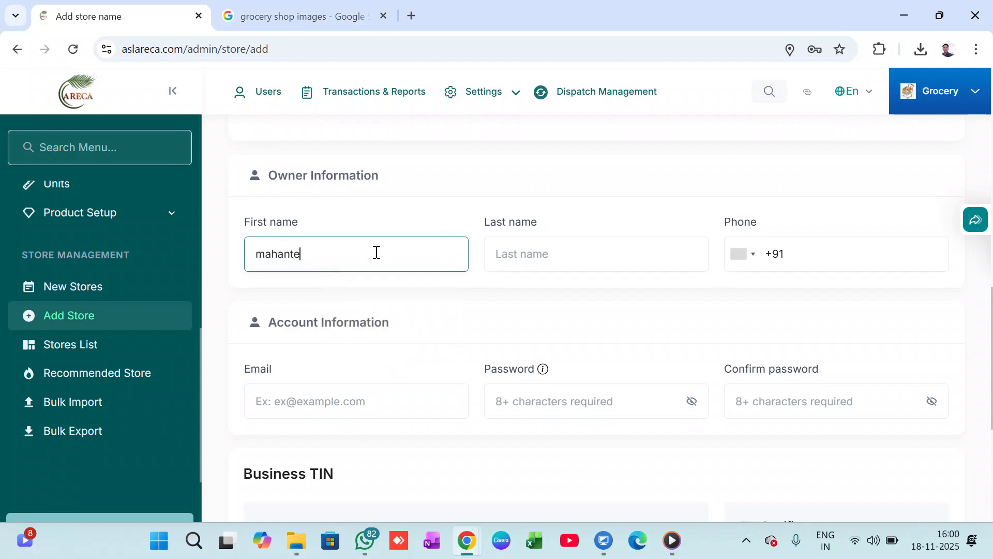